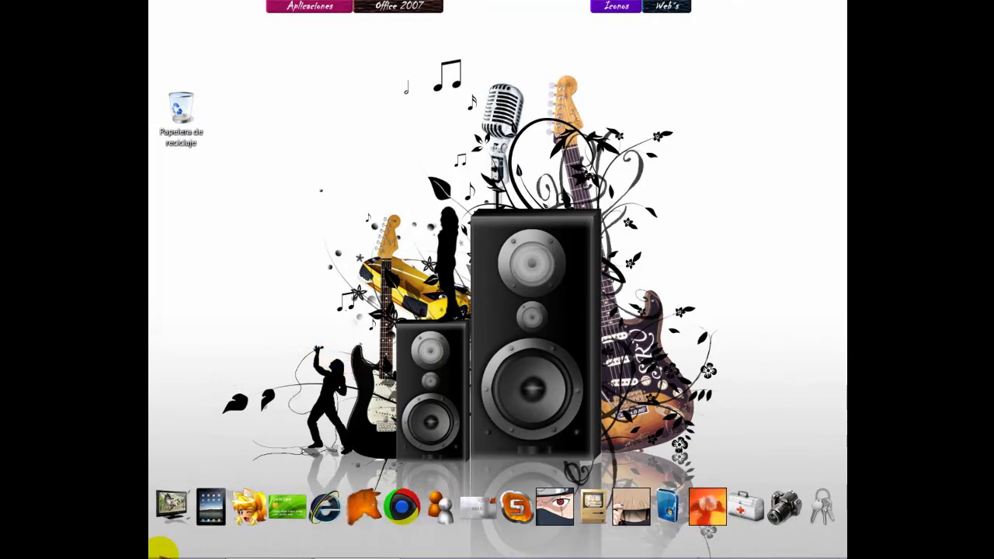
- Open the Control Panel
left_click(165, 546)
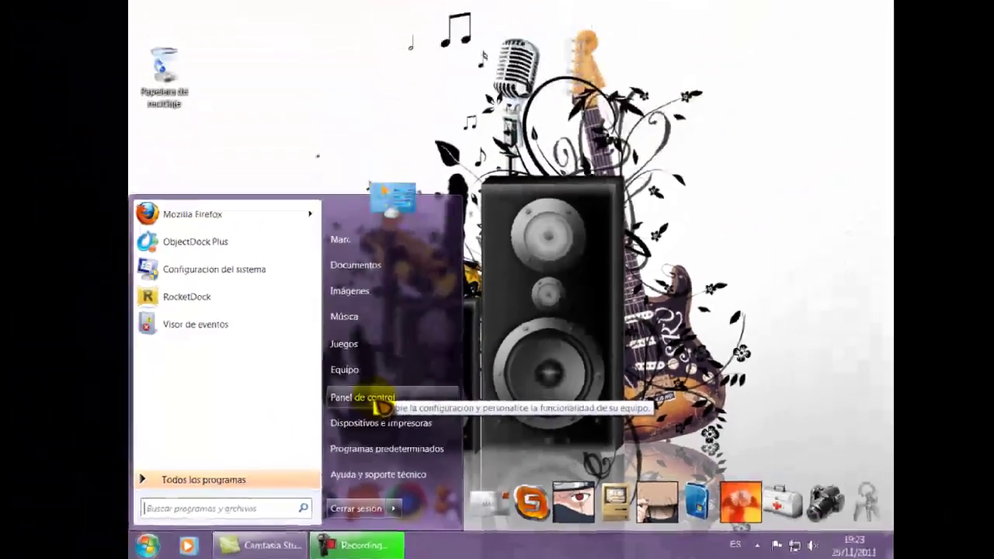
left_click(365, 312)
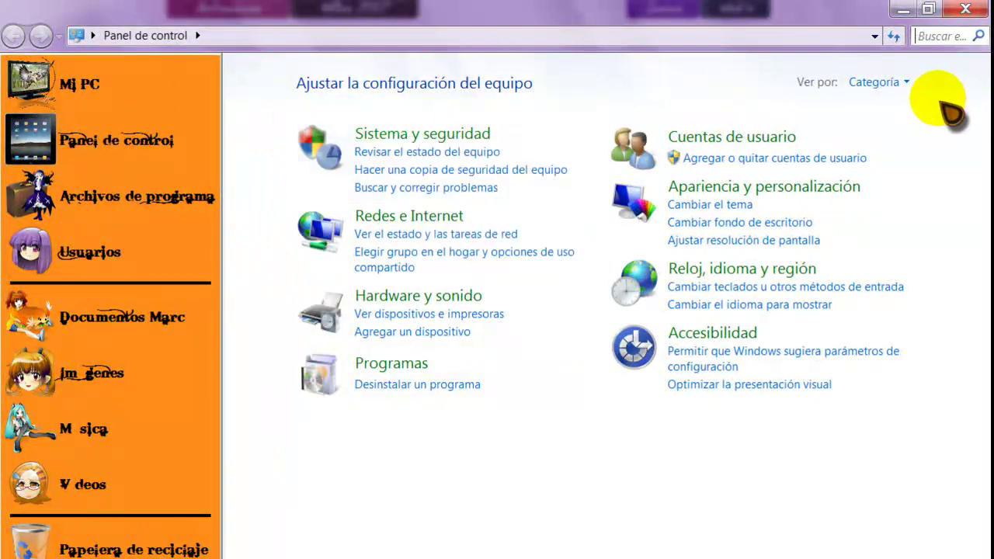
- Display the Control Panel items as large icons and look through the list
left_click(904, 82)
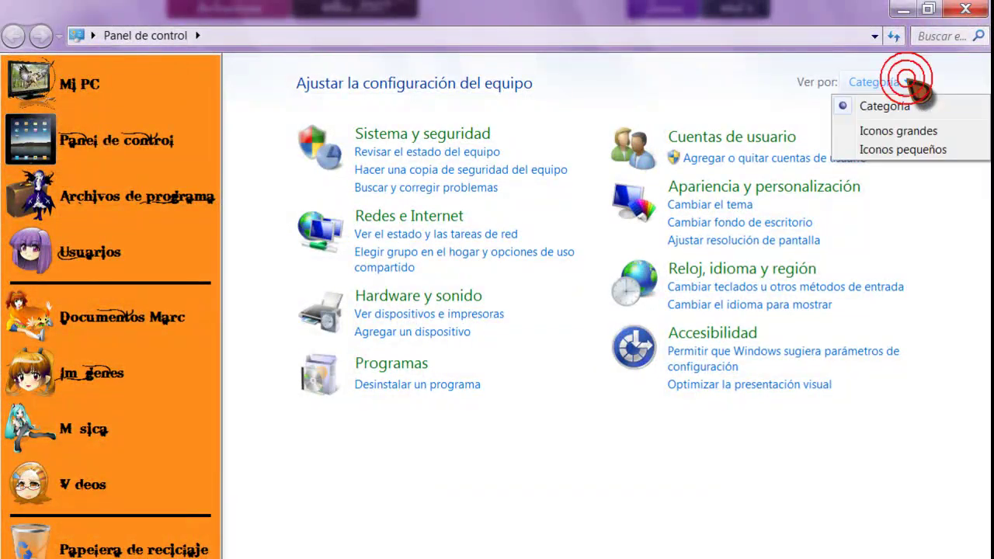
left_click(885, 132)
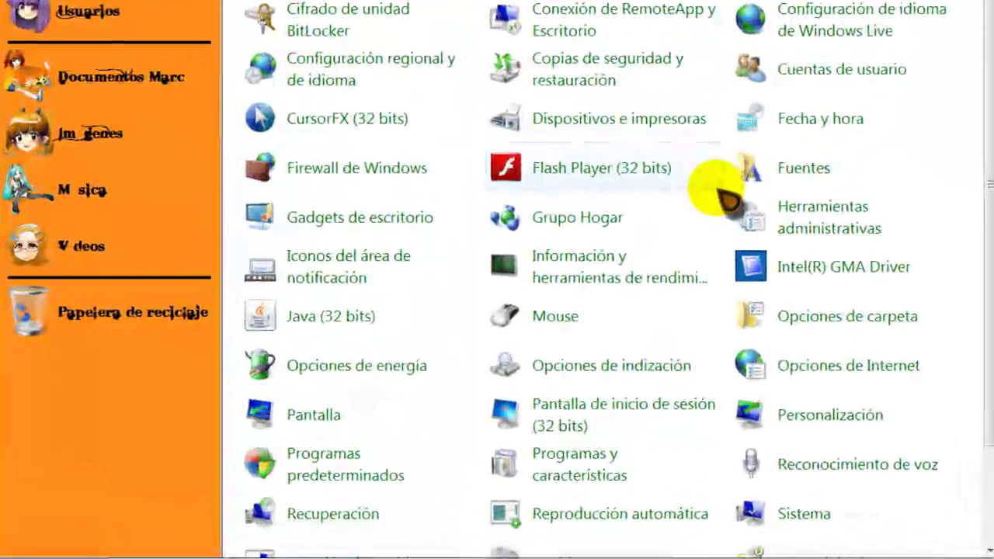
scroll(658, 309, "down", 2)
scroll(723, 194, "down", 1)
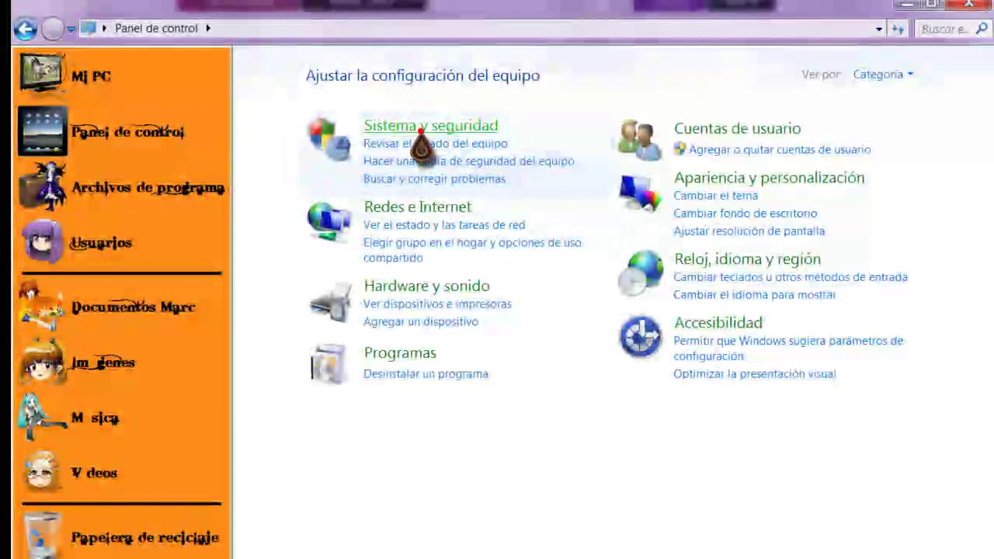
- Open Visor de eventos from Herramientas administrativas in the Sistema y seguridad category
left_click(416, 127)
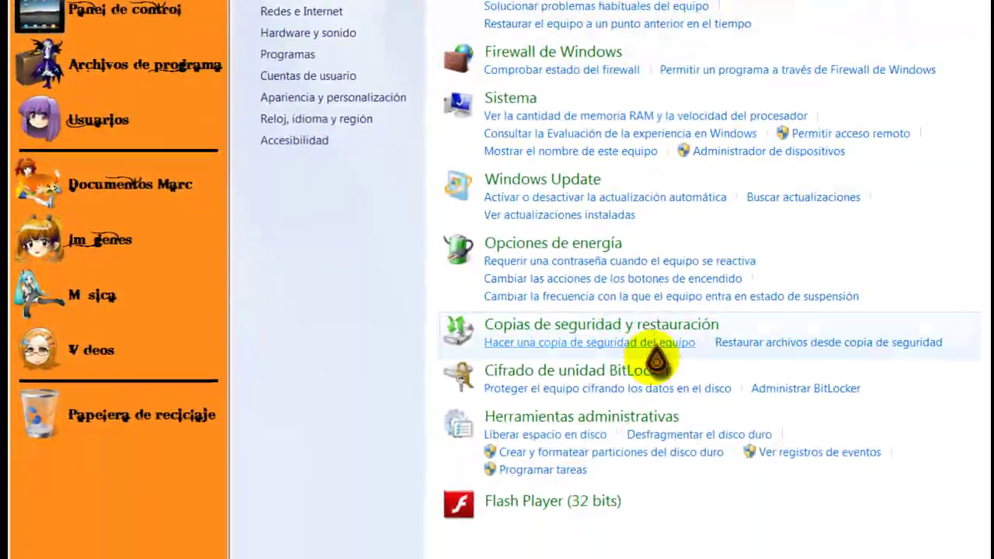
left_click(560, 418)
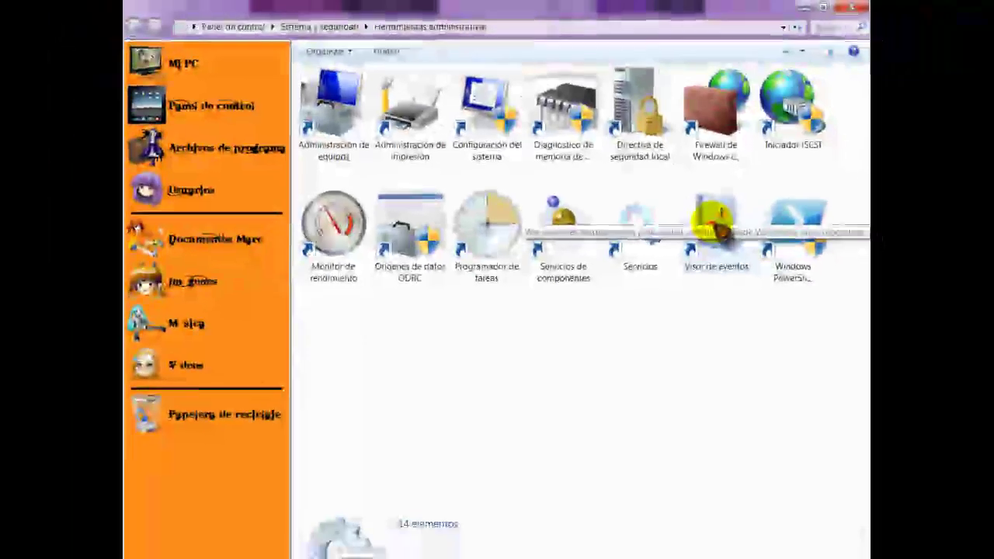
left_click(716, 225)
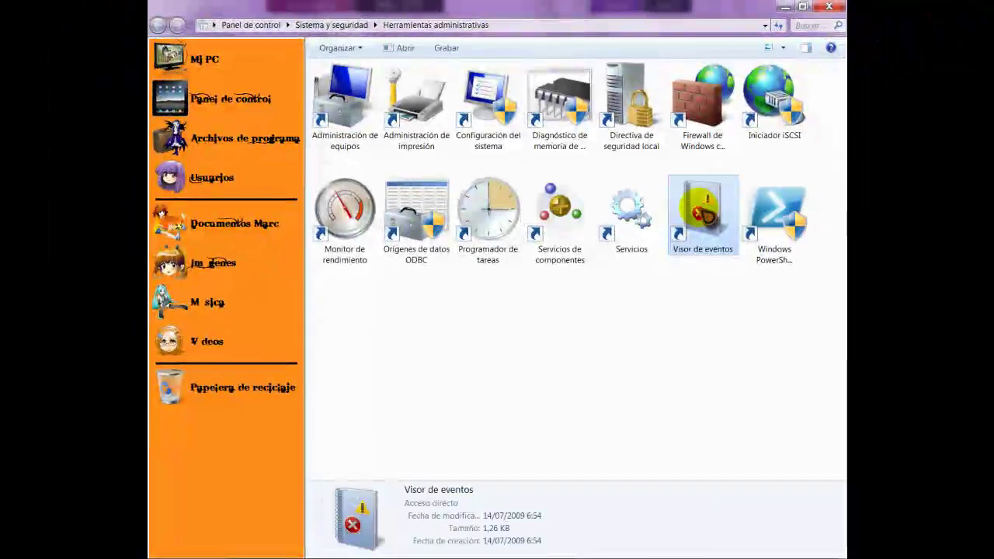
double_click(703, 211)
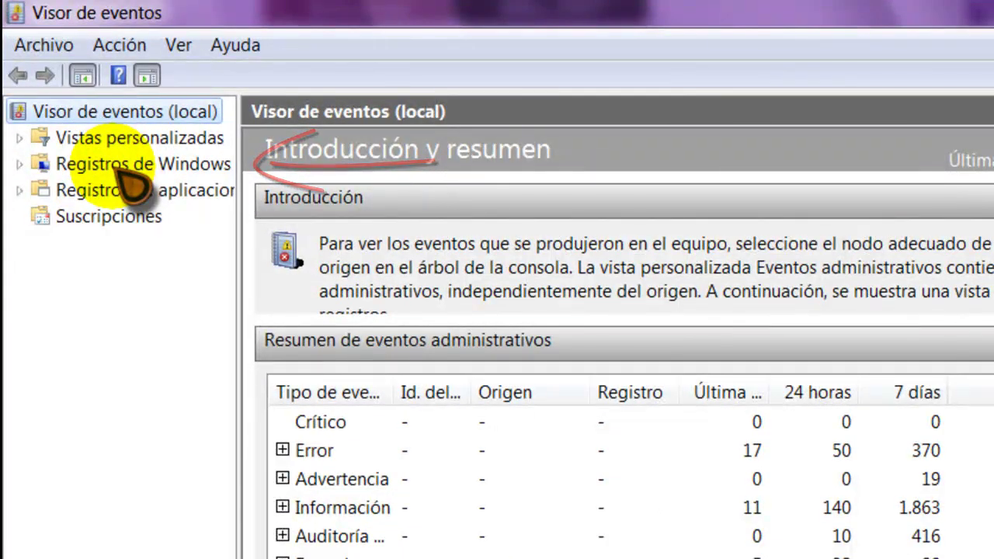
- Expand Registros de Windows and display the Aplicación log
left_click(115, 165)
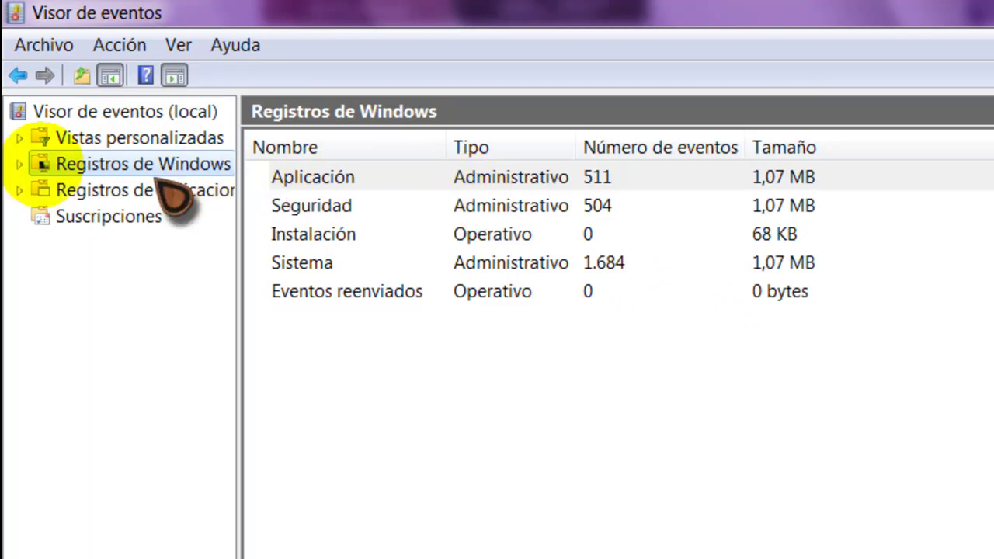
left_click(19, 164)
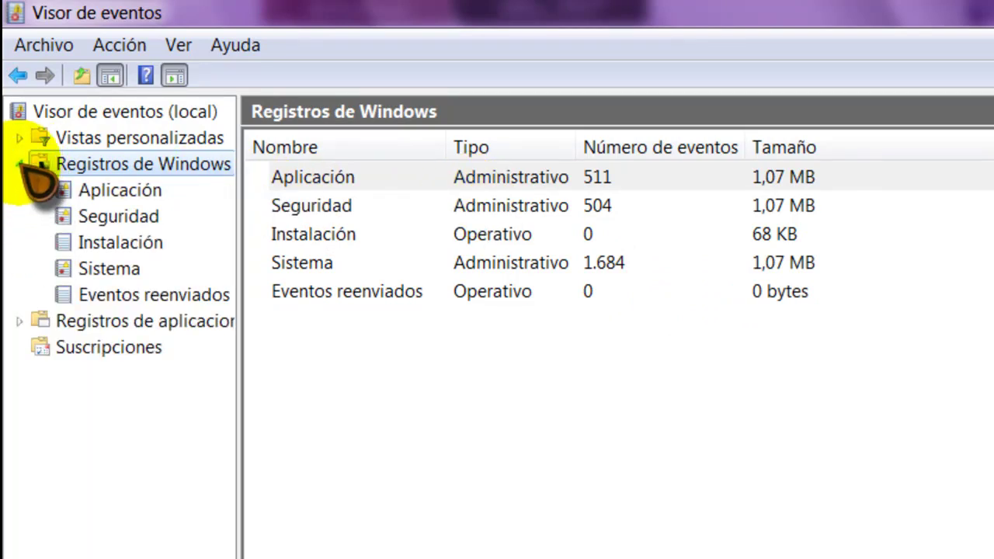
left_click(143, 203)
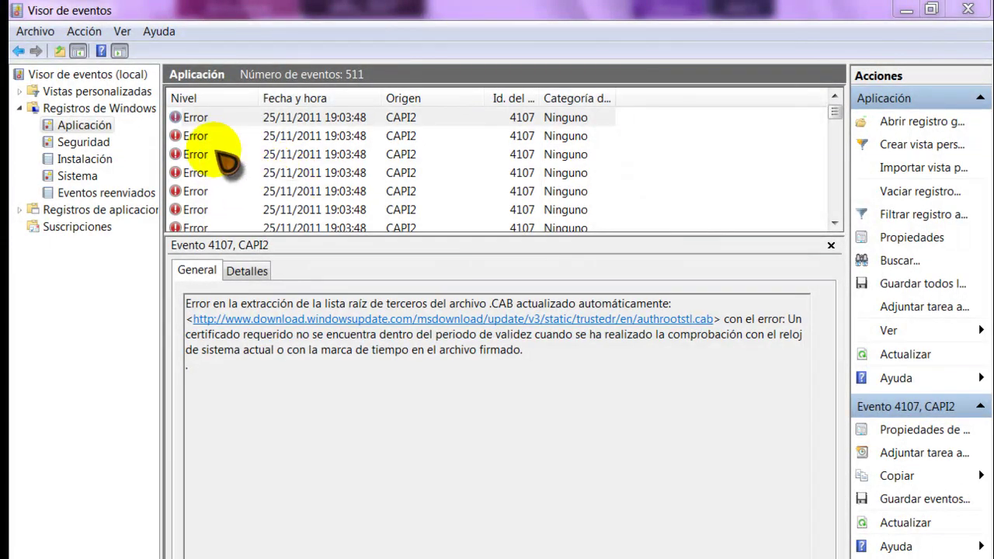
- Examine the first error in the Aplicación log, including its System details and its general description
left_click(192, 117)
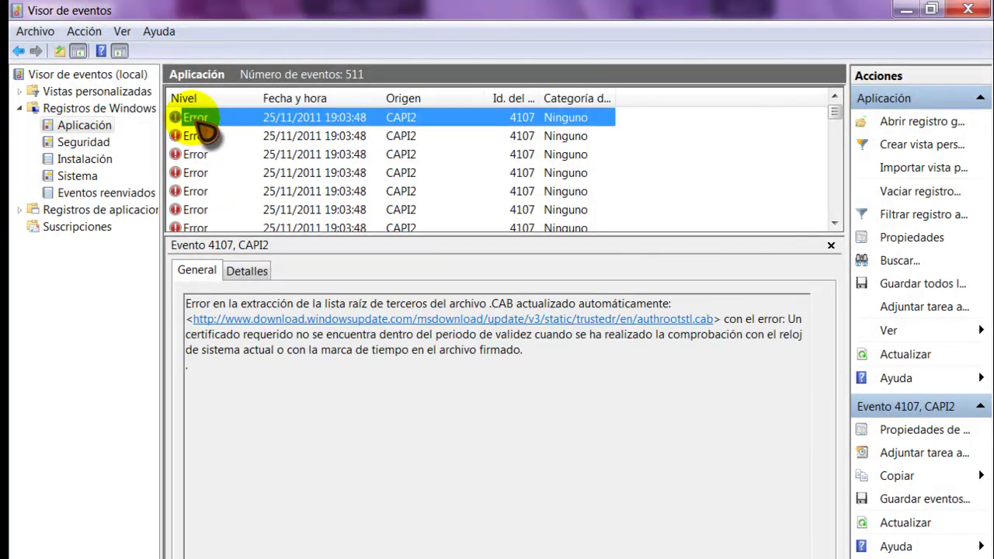
left_click(247, 270)
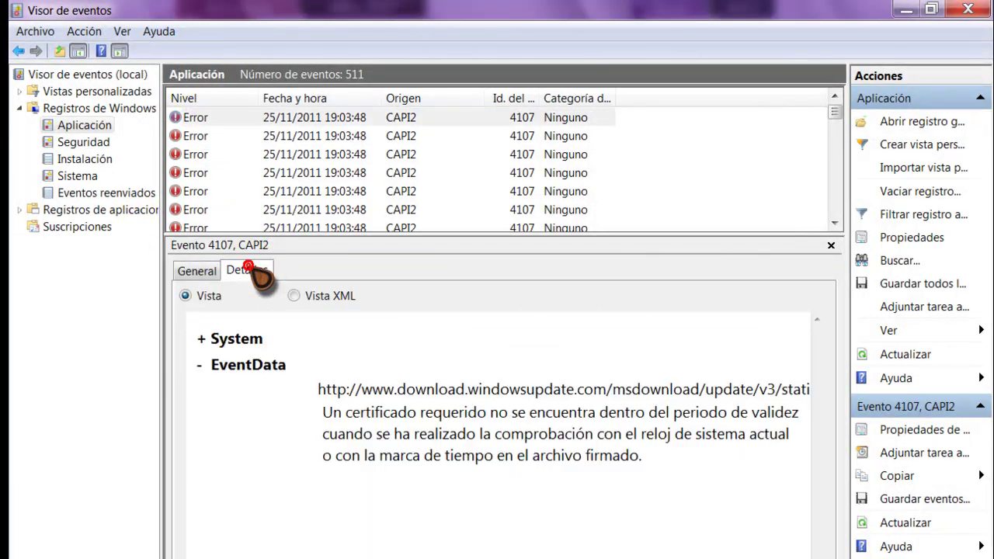
left_click(203, 340)
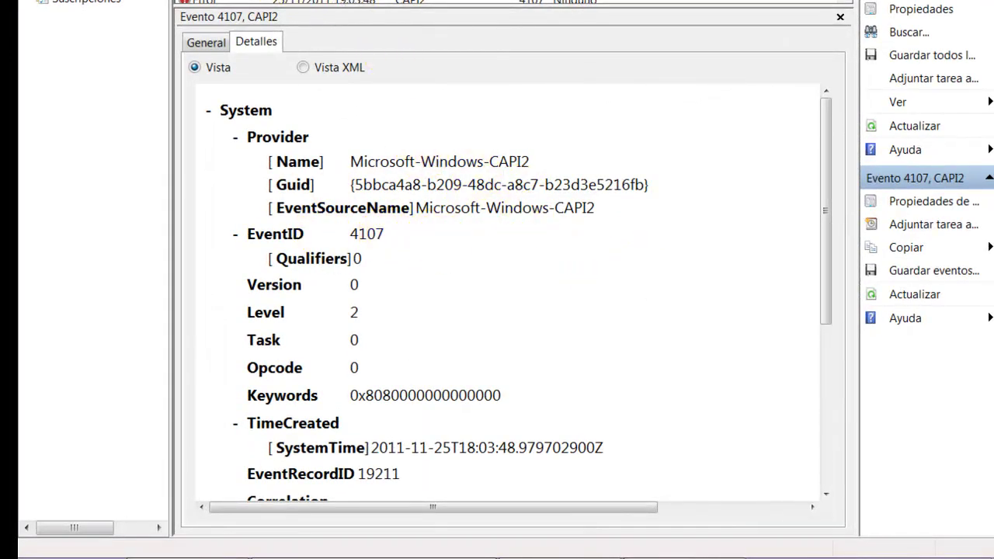
left_click(207, 45)
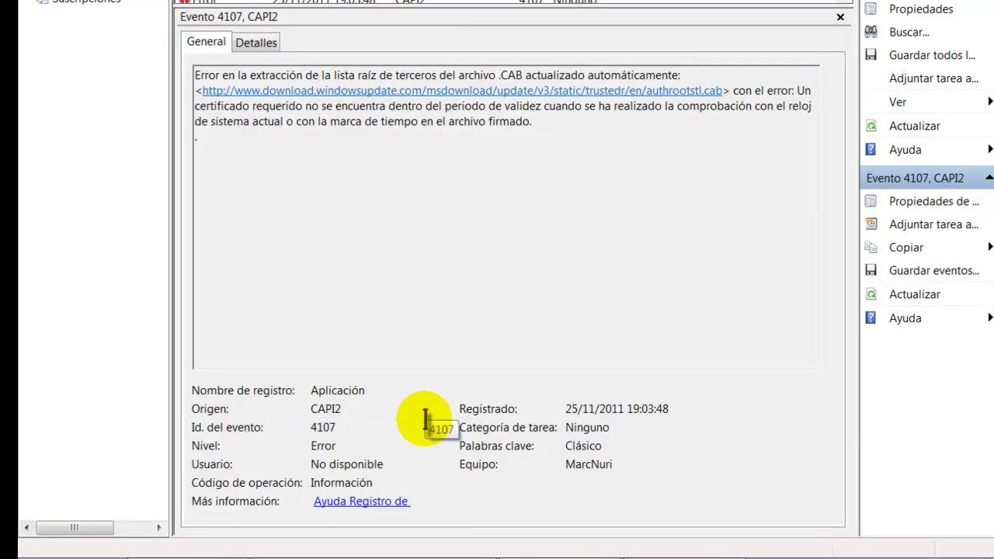
- Open the online help for the selected error, agree to send the event information, and switch to Chrome
left_click(361, 502)
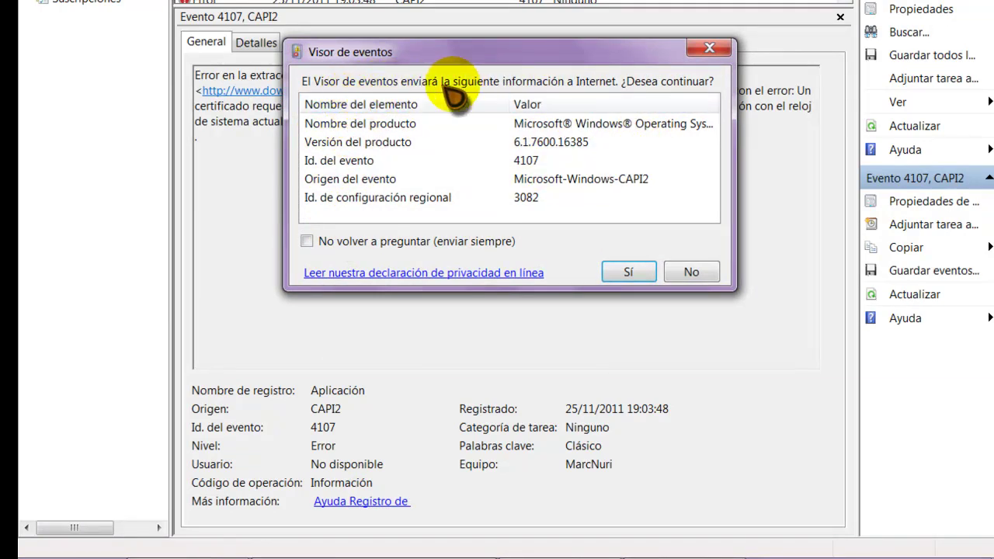
left_click(629, 272)
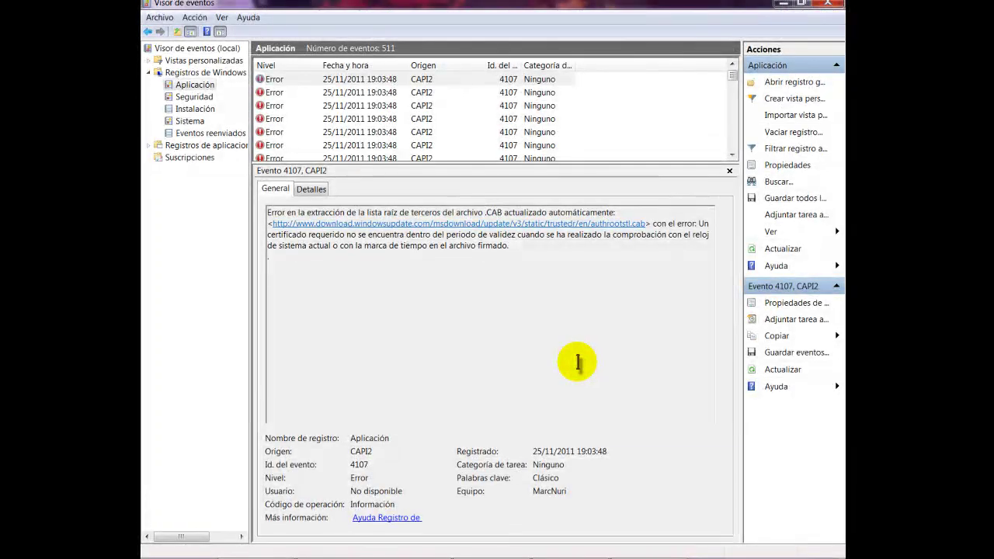
mouse_move(545, 553)
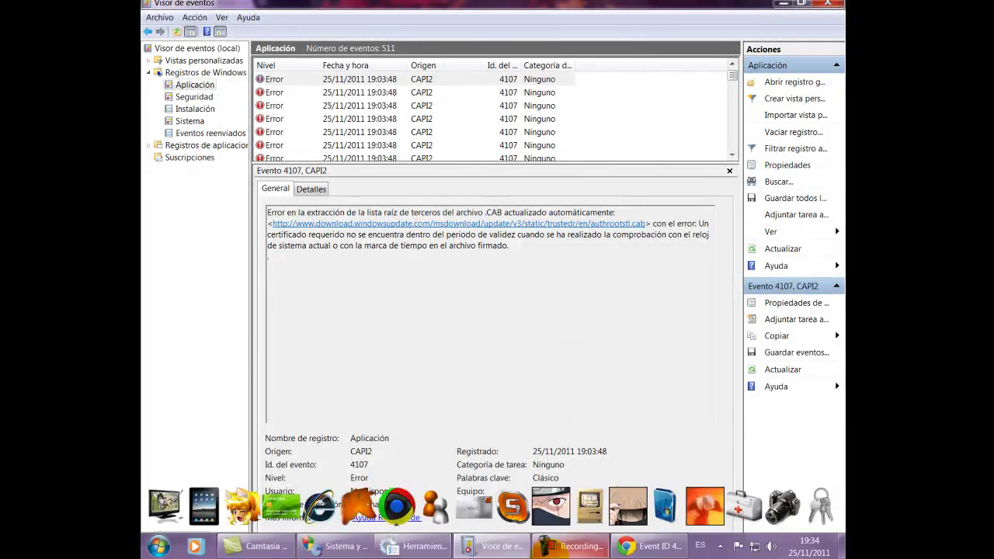
left_click(630, 546)
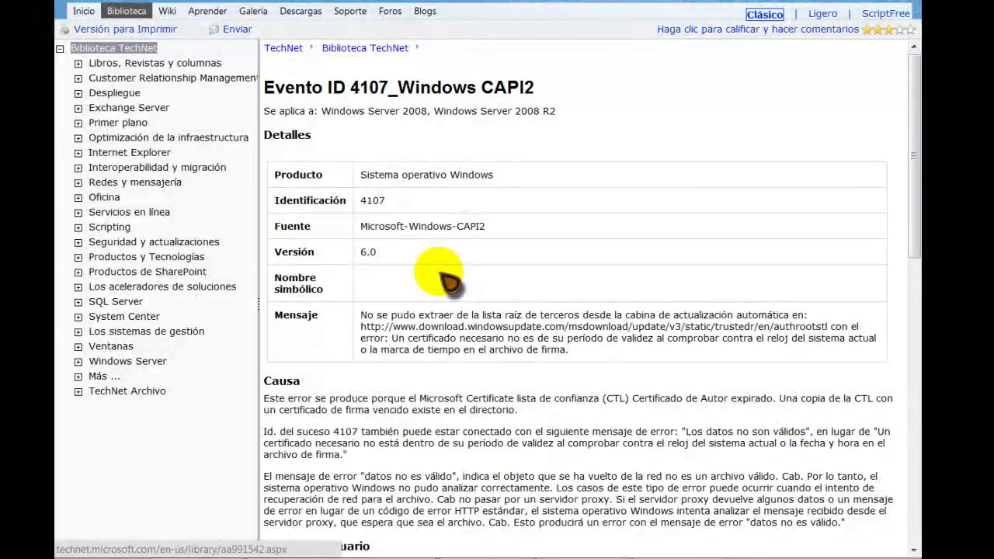
- Read the TechNet article on event 4107, covering its details, message, cause and recommended user action
mouse_move(371, 225)
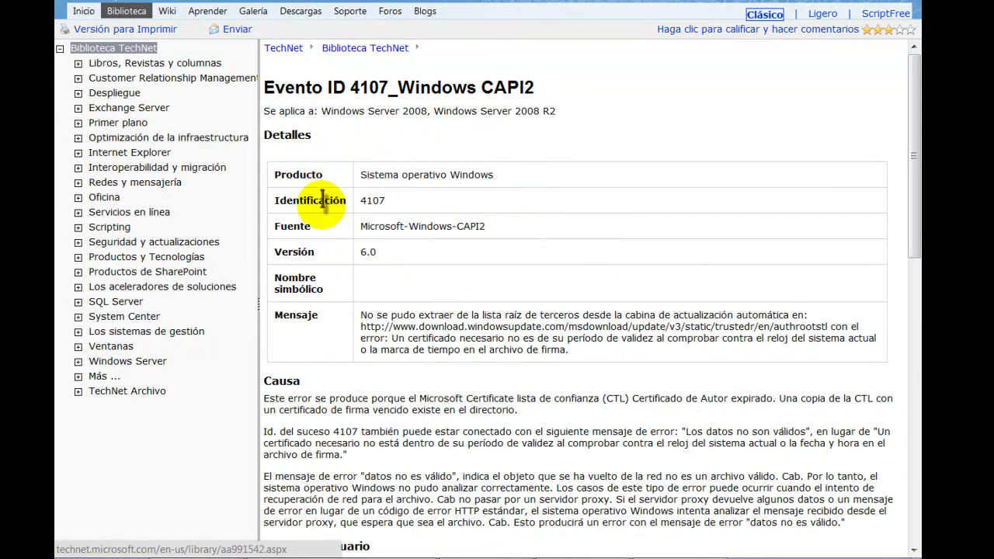
scroll(335, 342, "down", 3)
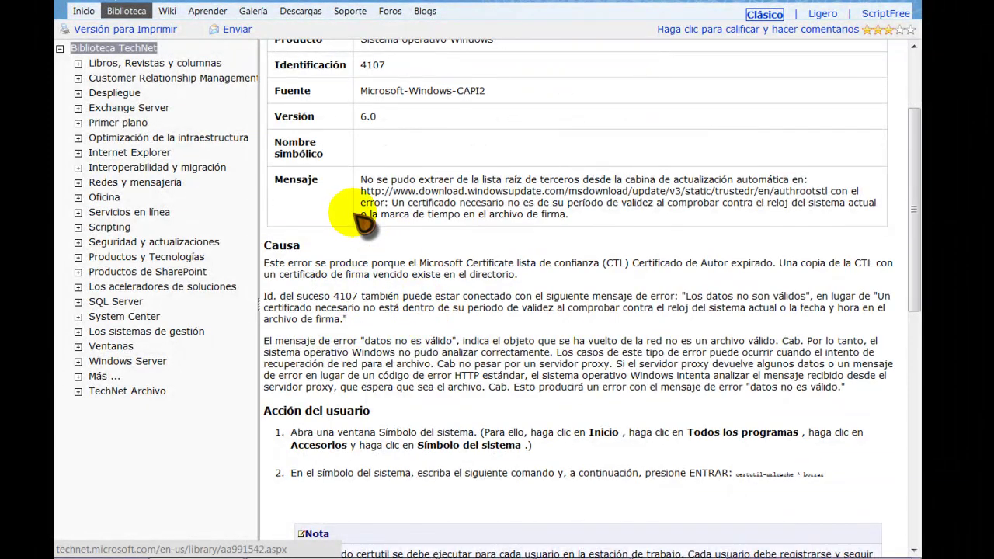
scroll(344, 86, "up", 3)
mouse_move(557, 324)
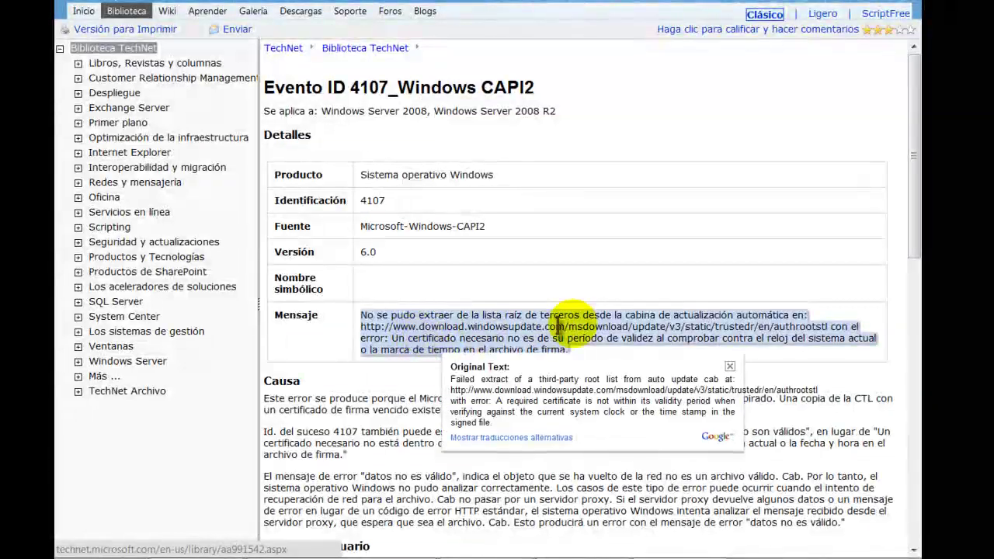
scroll(341, 326, "down", 2)
mouse_move(344, 341)
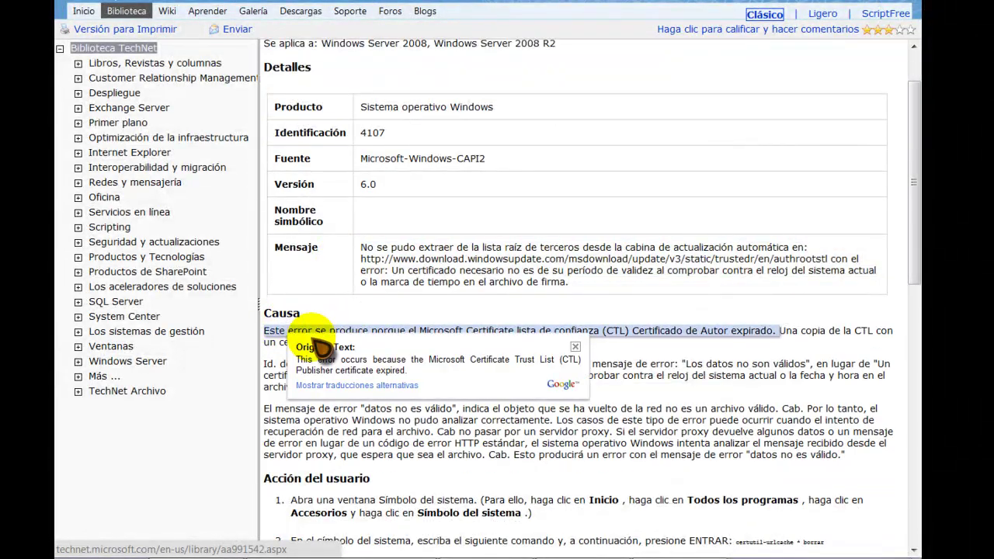
scroll(344, 350, "down", 2)
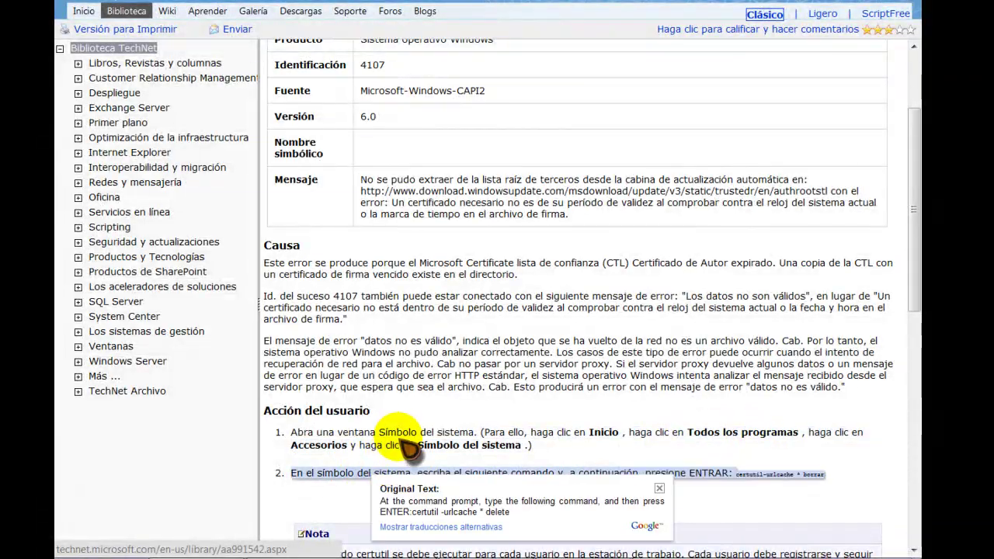
mouse_move(409, 439)
scroll(410, 441, "down", 4)
mouse_move(439, 310)
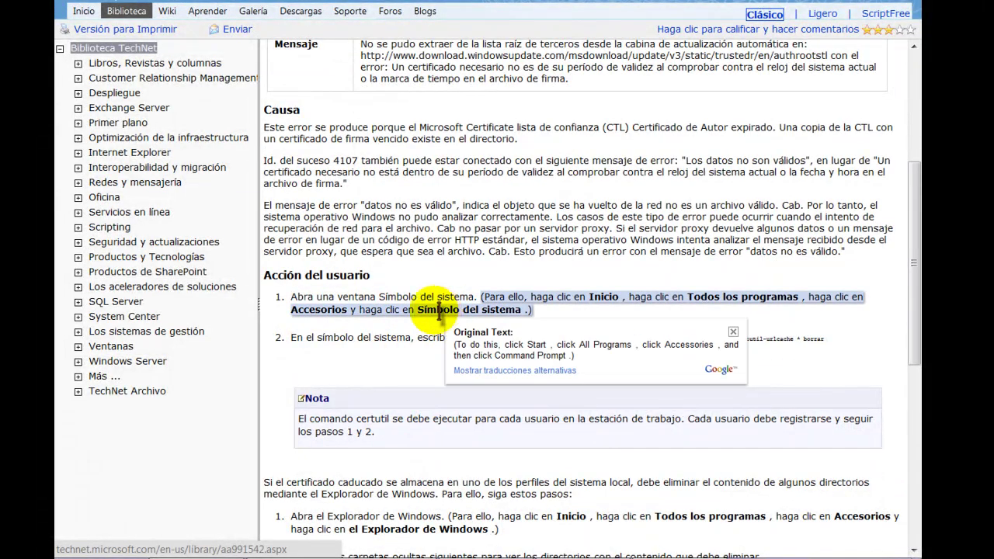
scroll(377, 353, "up", 8)
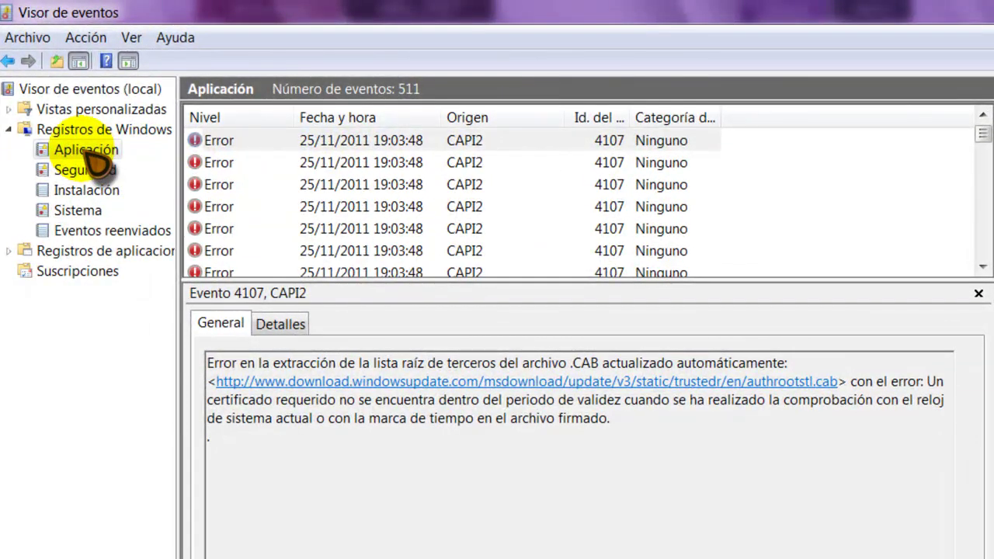
- Clear the Aplicación log without saving its contents
right_click(85, 151)
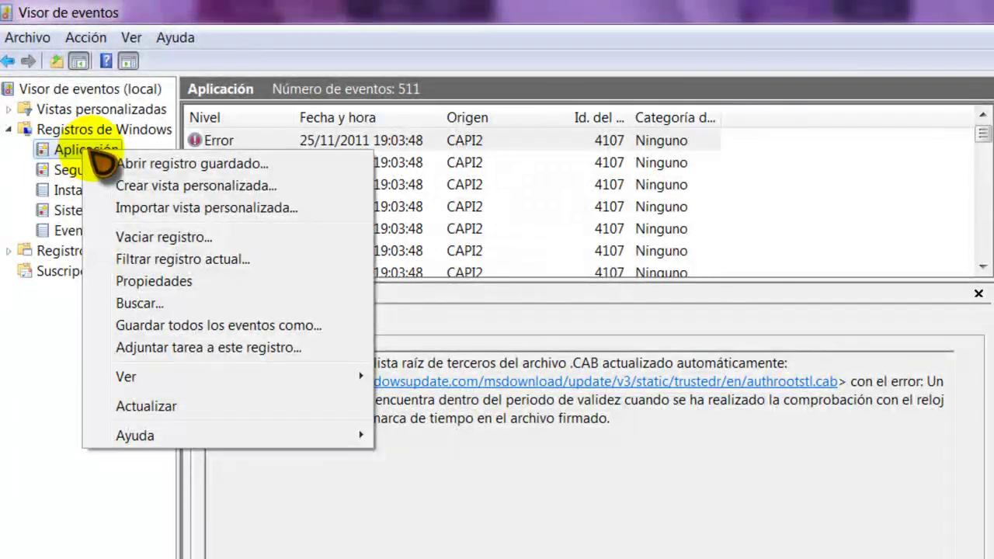
left_click(151, 244)
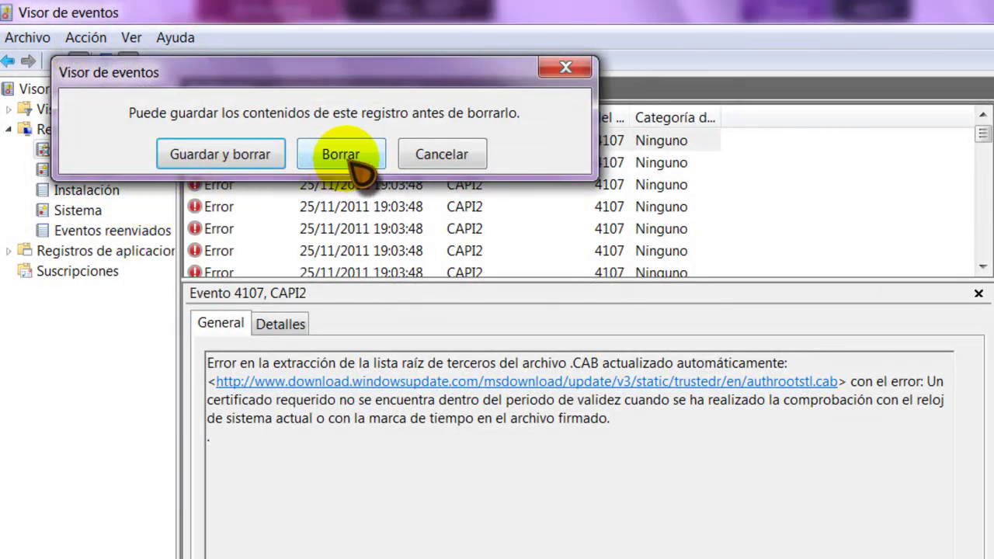
left_click(341, 155)
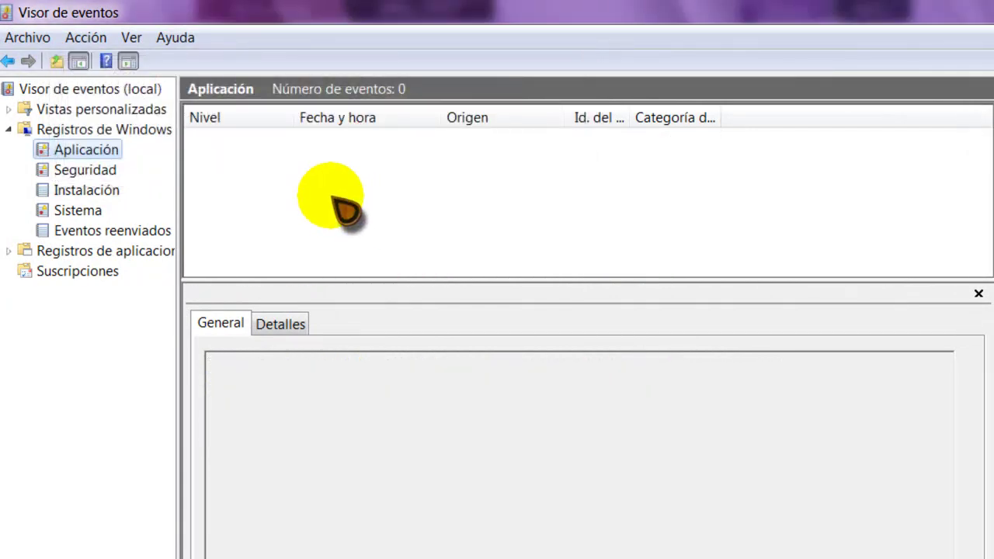
- Clear the Seguridad log without saving its contents
left_click(89, 171)
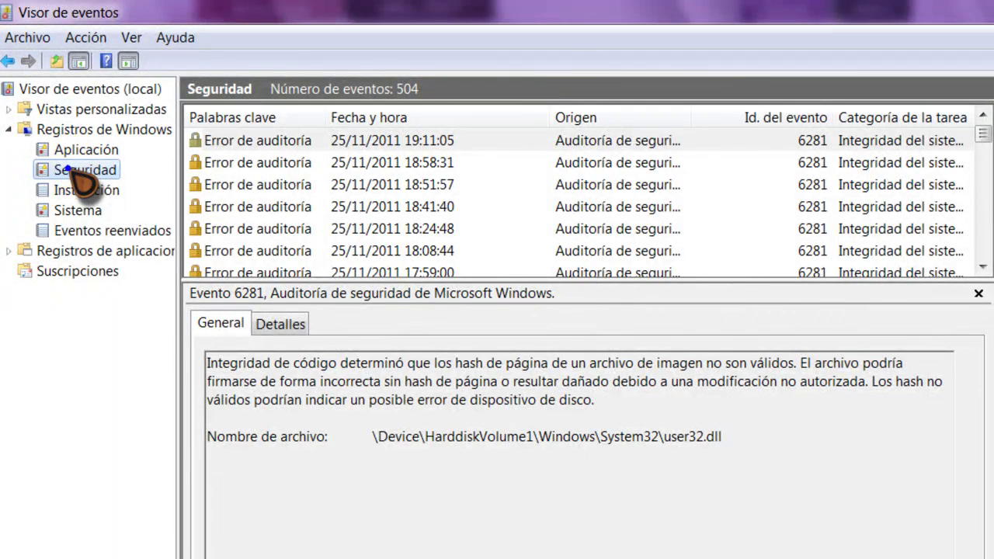
right_click(81, 181)
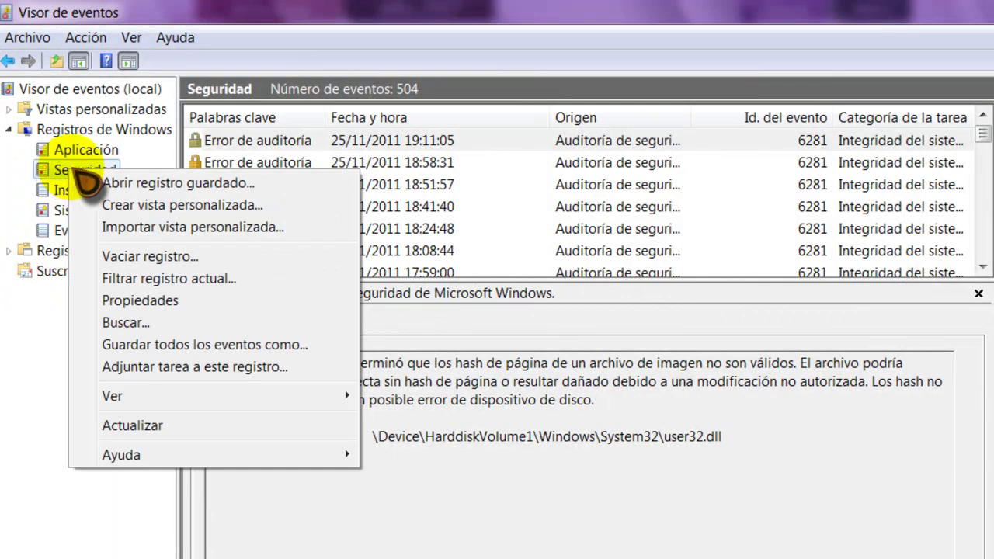
left_click(143, 259)
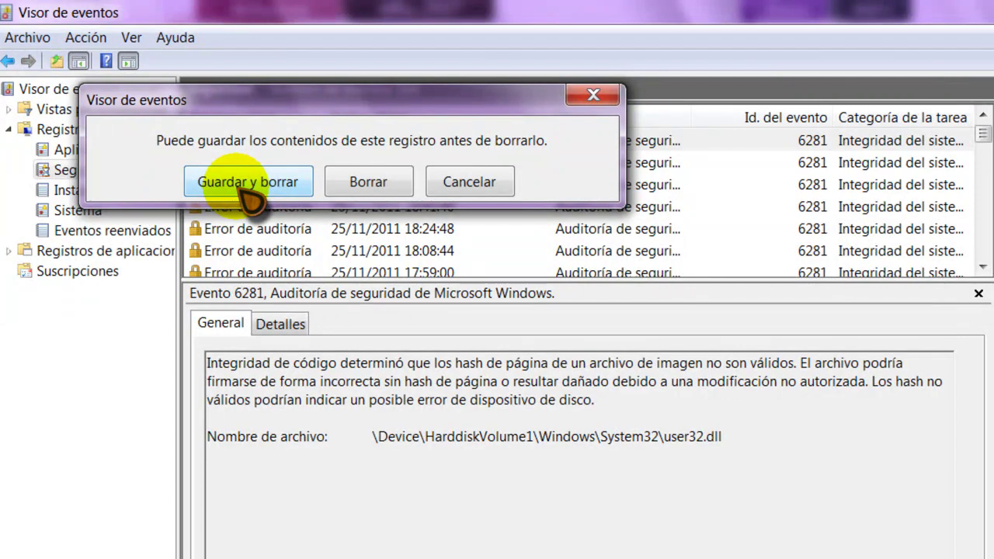
left_click(370, 182)
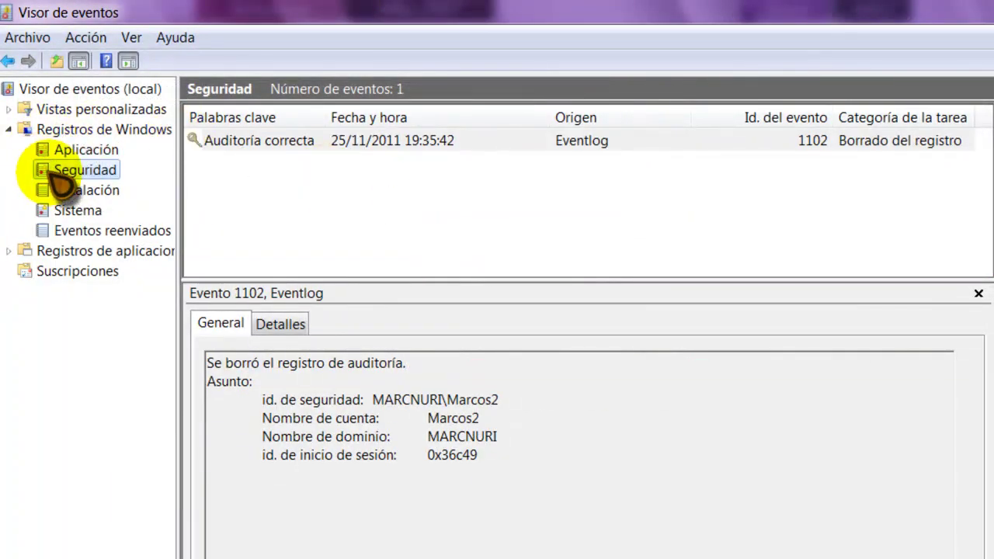
- Check the Instalación log for events, and clear the Sistema log without saving its contents
left_click(86, 198)
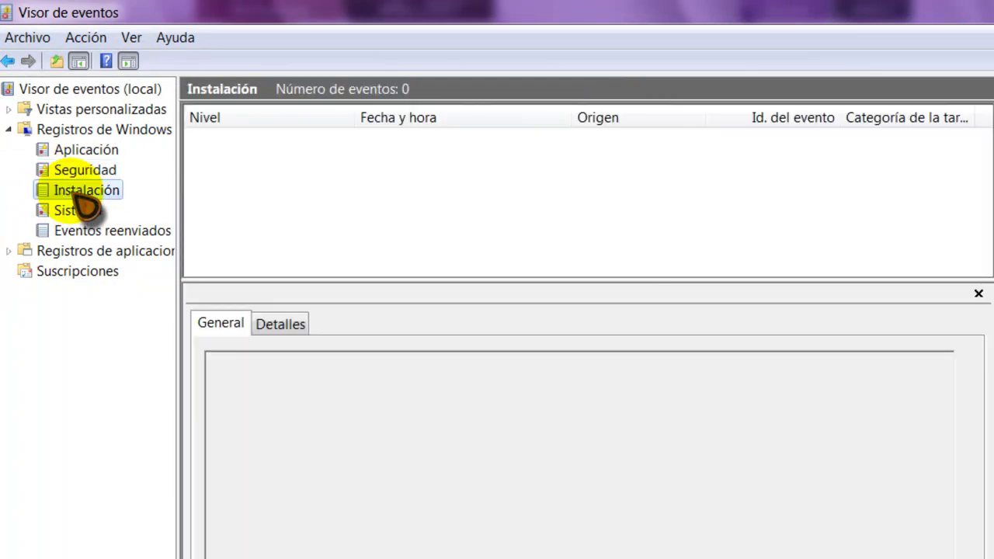
left_click(78, 211)
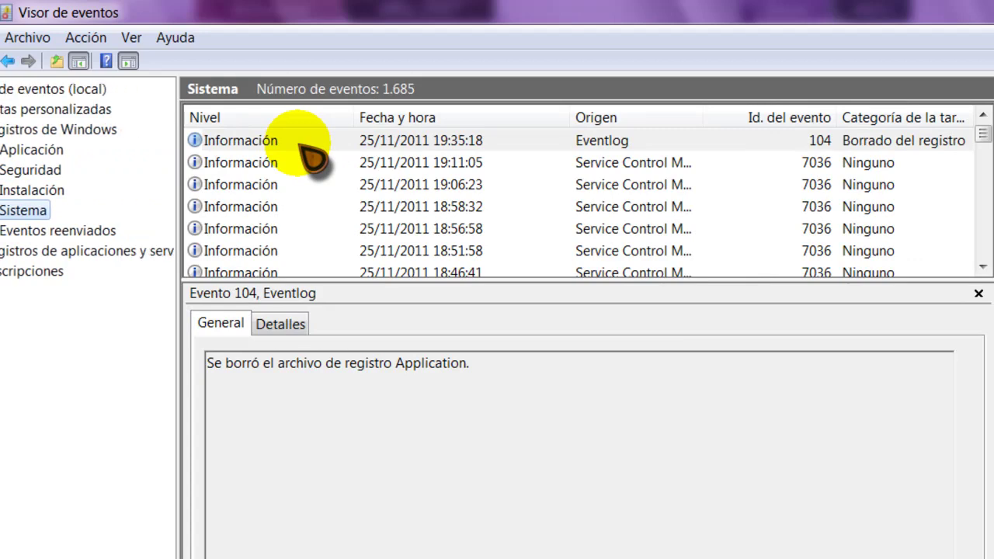
right_click(60, 212)
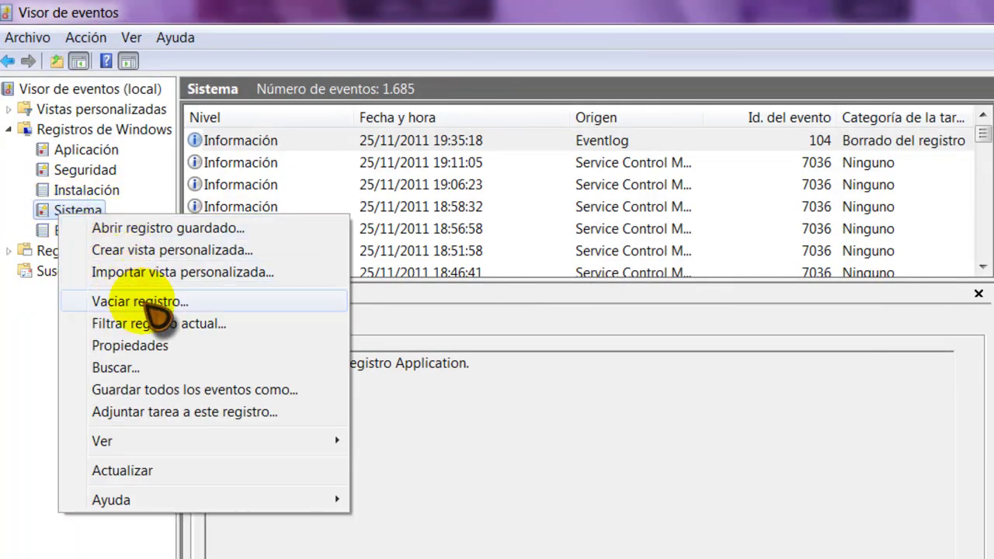
left_click(149, 303)
left_click(400, 212)
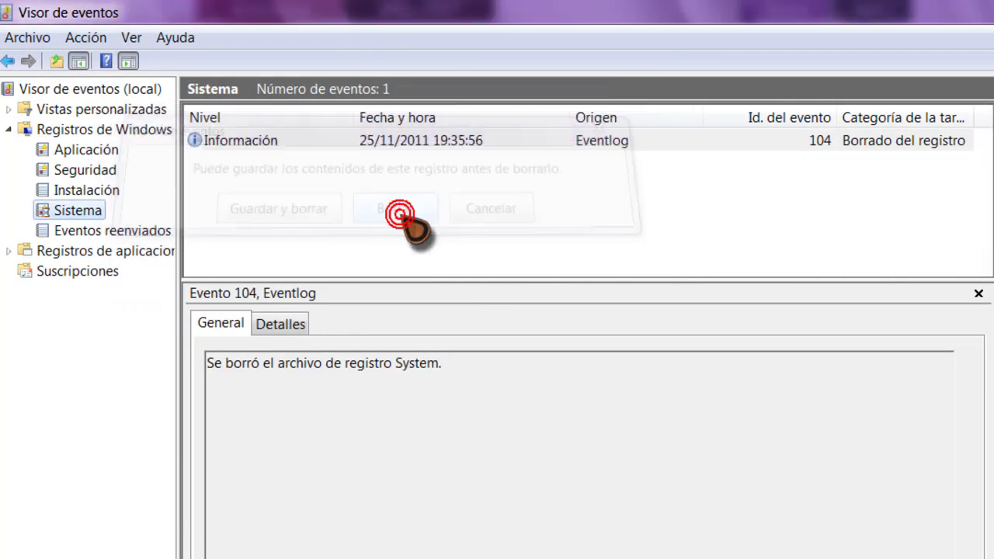
- Check the Eventos reenviados and Sistema logs, and collapse the Registros de Windows group
left_click(116, 231)
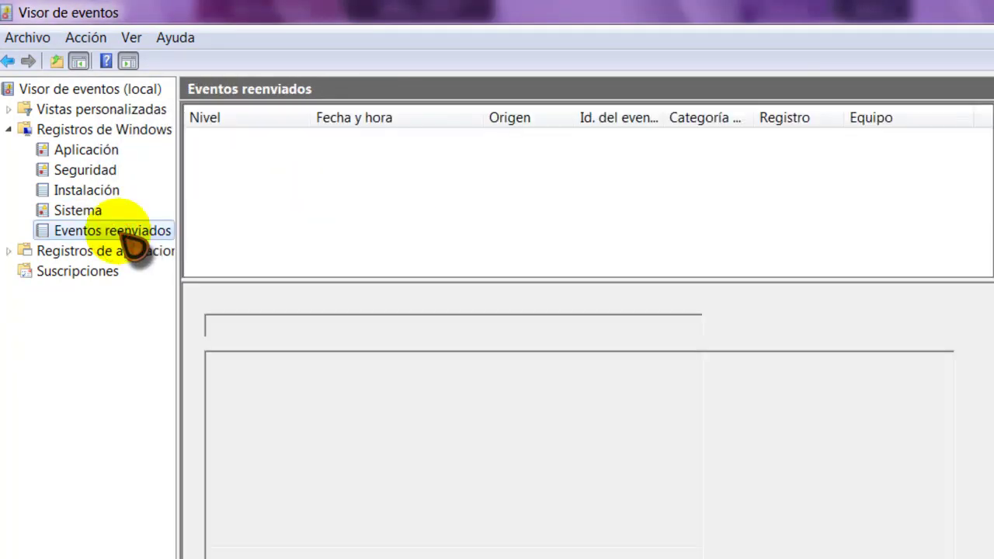
left_click(81, 210)
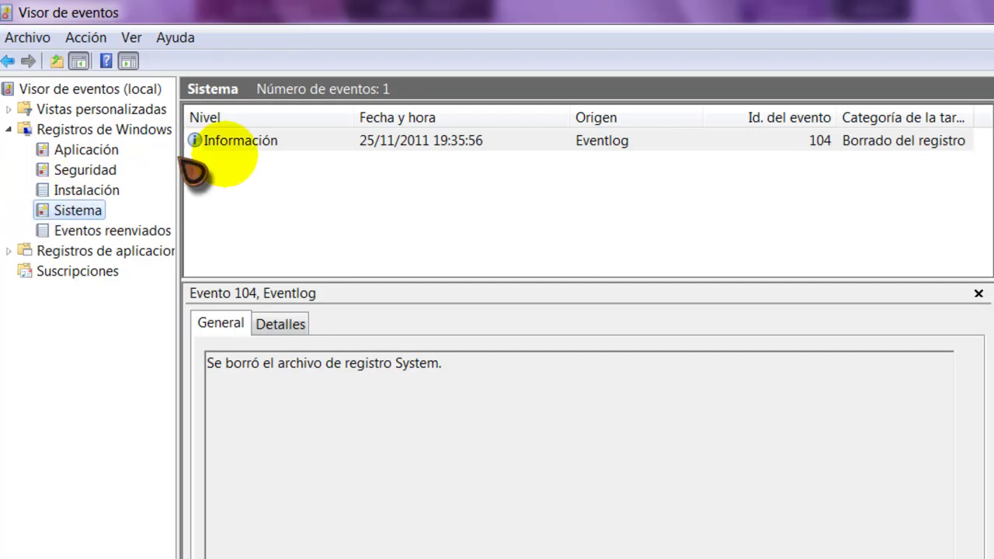
left_click(9, 129)
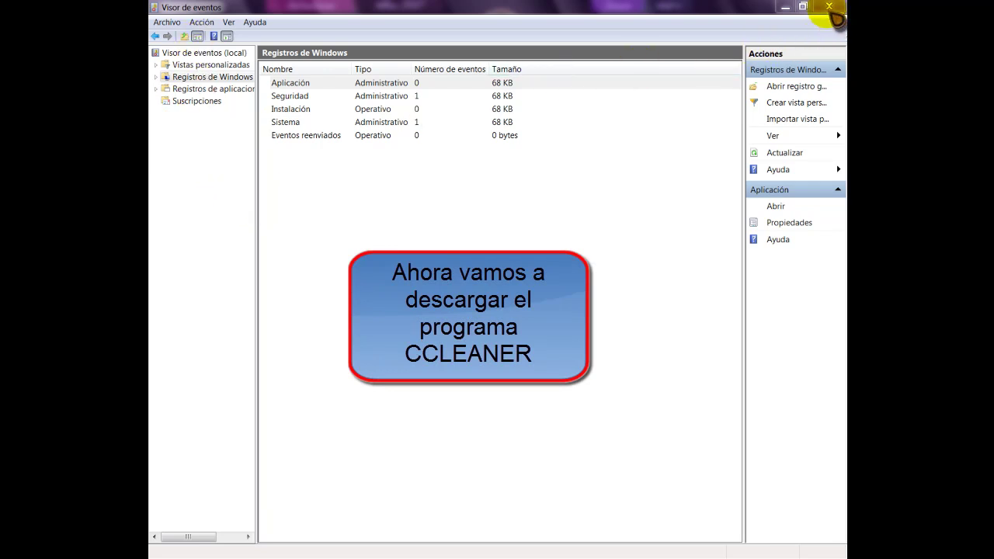
- Close the event viewer and the Herramientas administrativas window
left_click(830, 8)
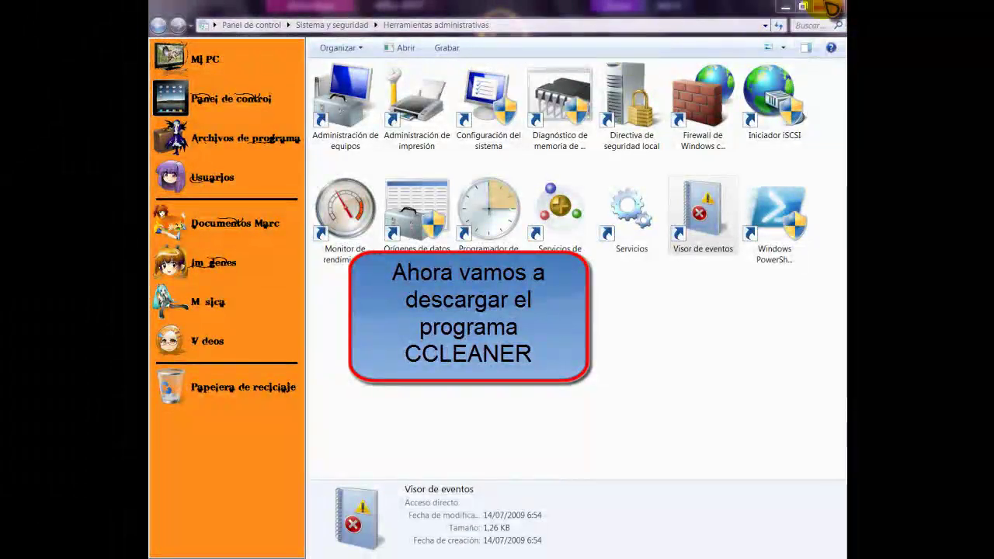
left_click(831, 7)
left_click(828, 9)
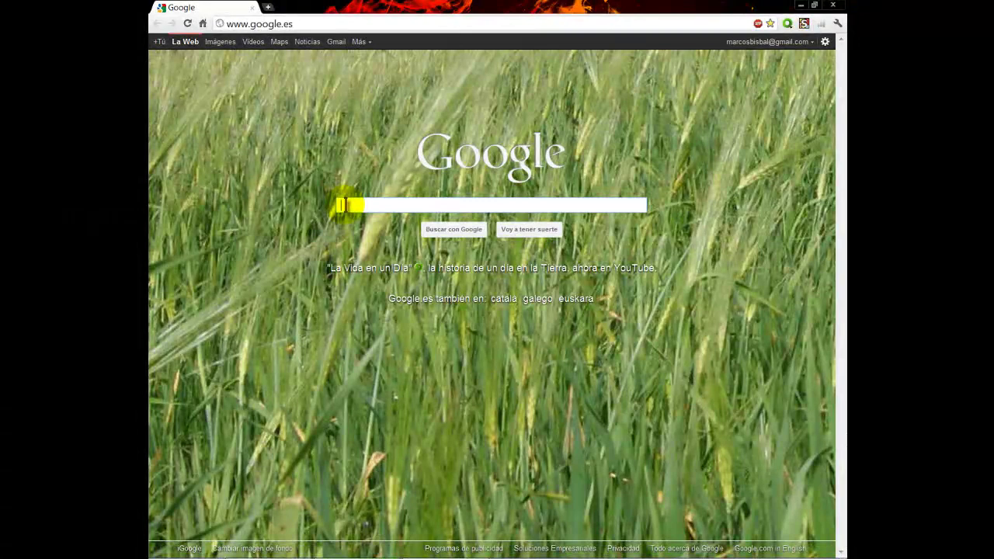
- Search Google for "ccleaner" in Chrome and open Piriform's CCleaner page from the results
type("ccleaner")
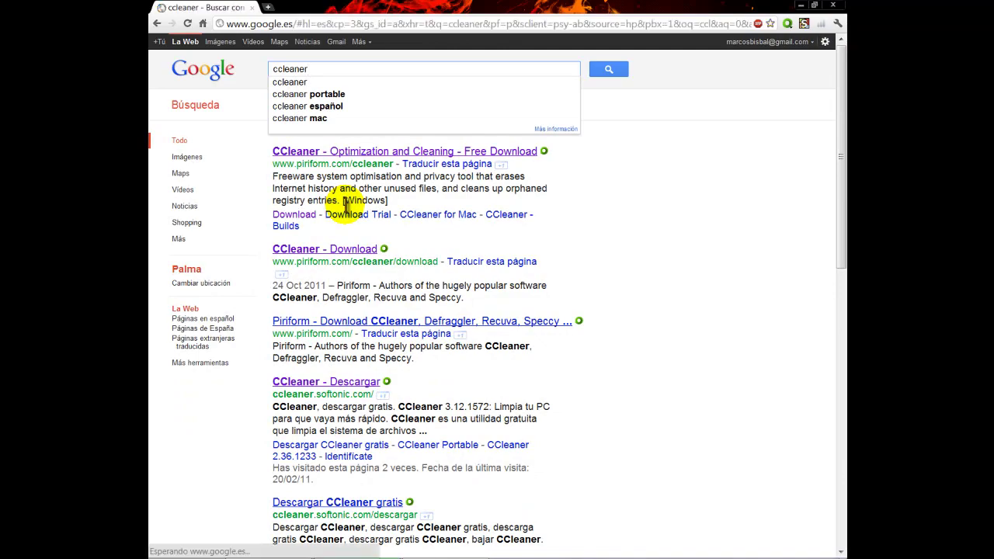
key("Return")
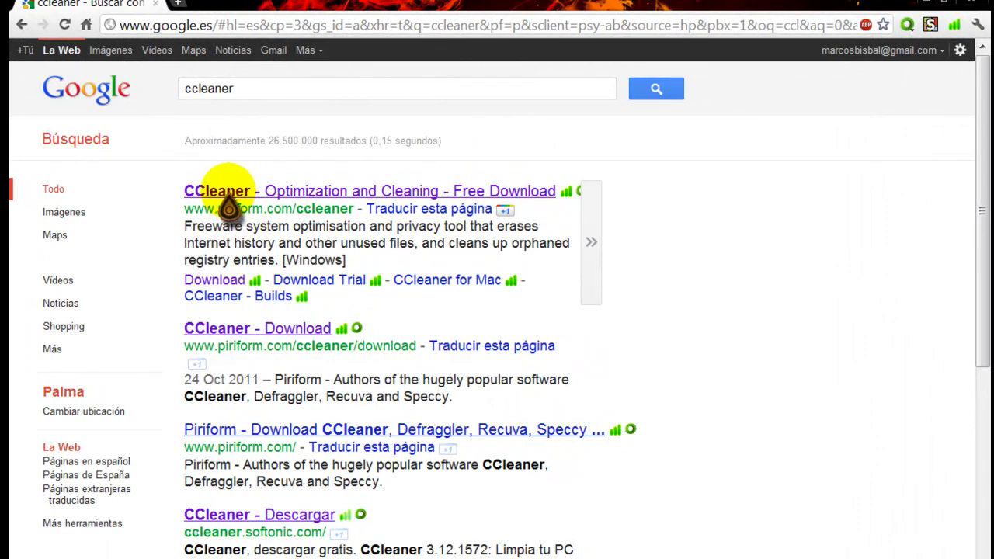
left_click(229, 192)
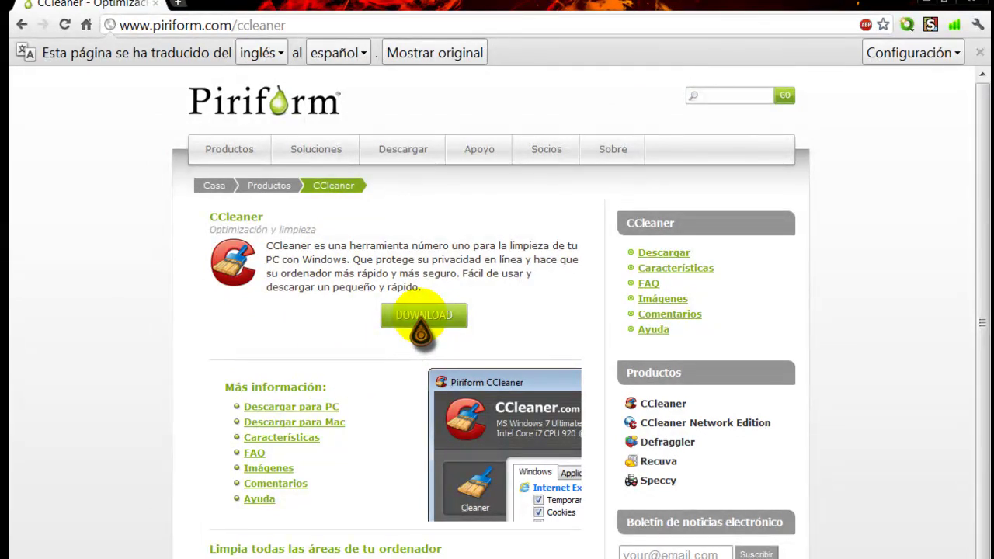
- Download the installer of the free CCleaner edition directly from Piriform
left_click(420, 315)
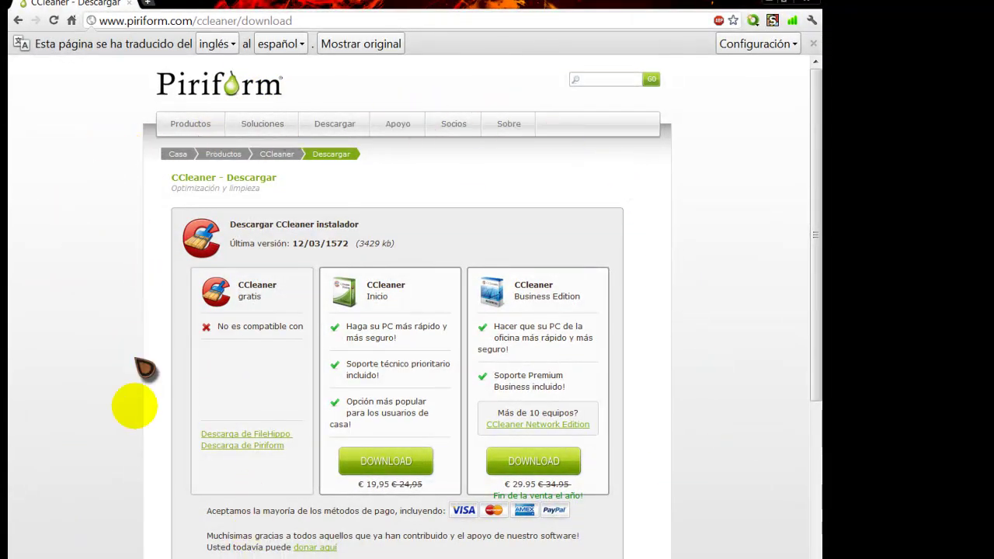
scroll(128, 419, "down", 1)
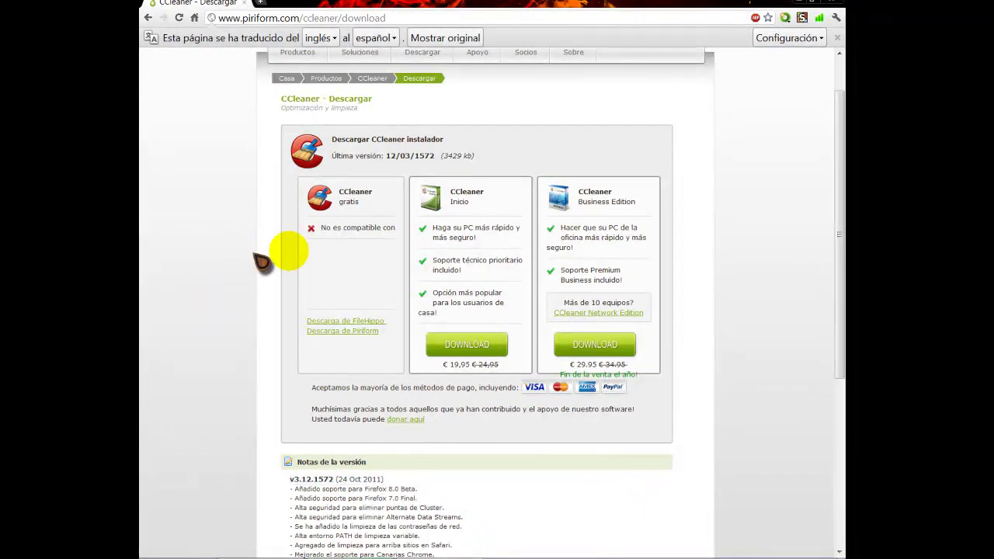
mouse_move(358, 193)
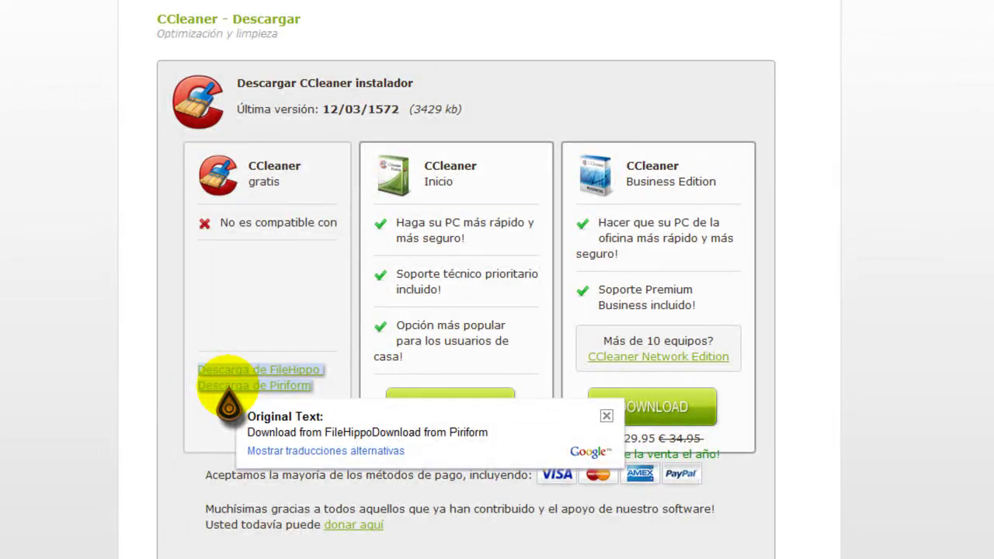
left_click(227, 386)
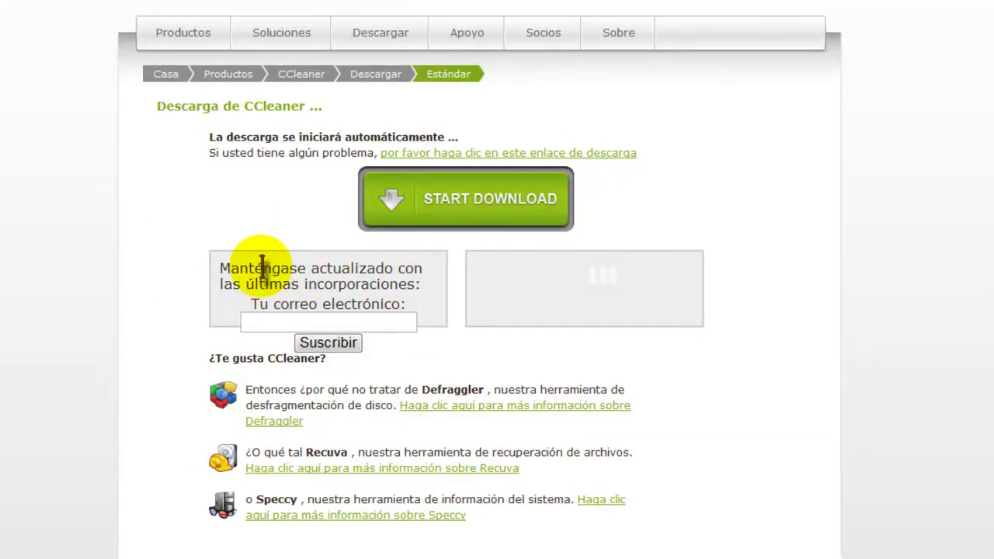
mouse_move(264, 268)
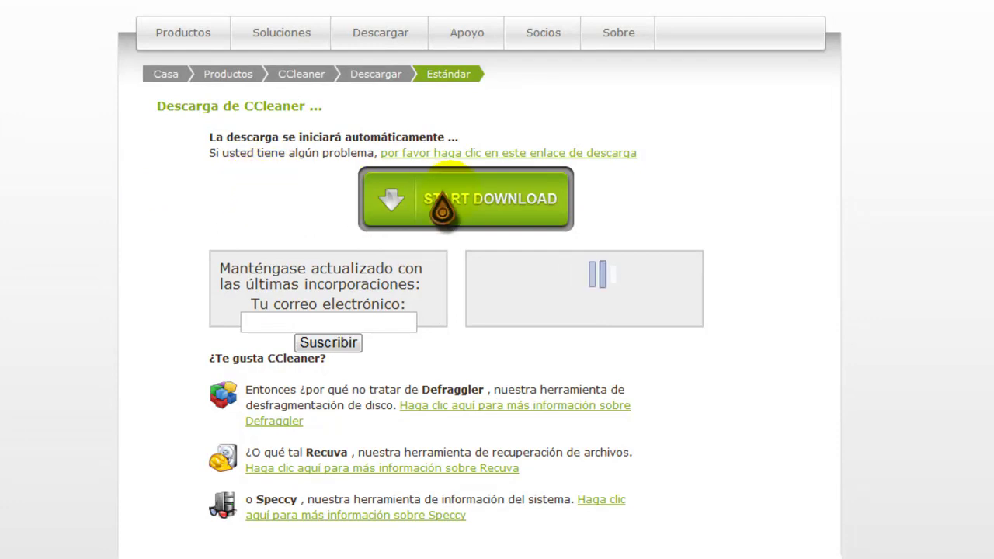
left_click(491, 208)
left_click(687, 534)
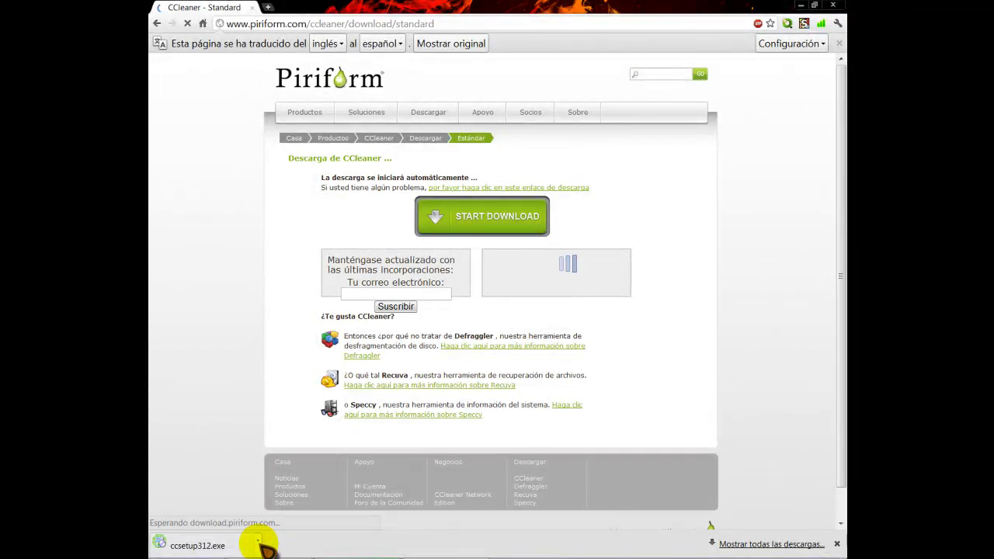
- Show the downloaded ccsetup312.exe in its folder and run it as administrator, allowing it to make changes to the computer
left_click(261, 542)
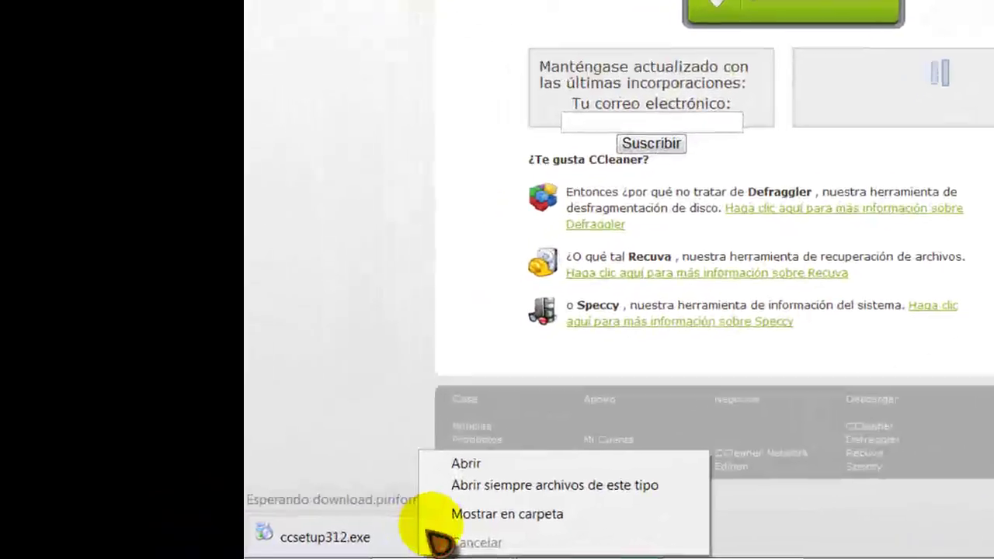
left_click(287, 532)
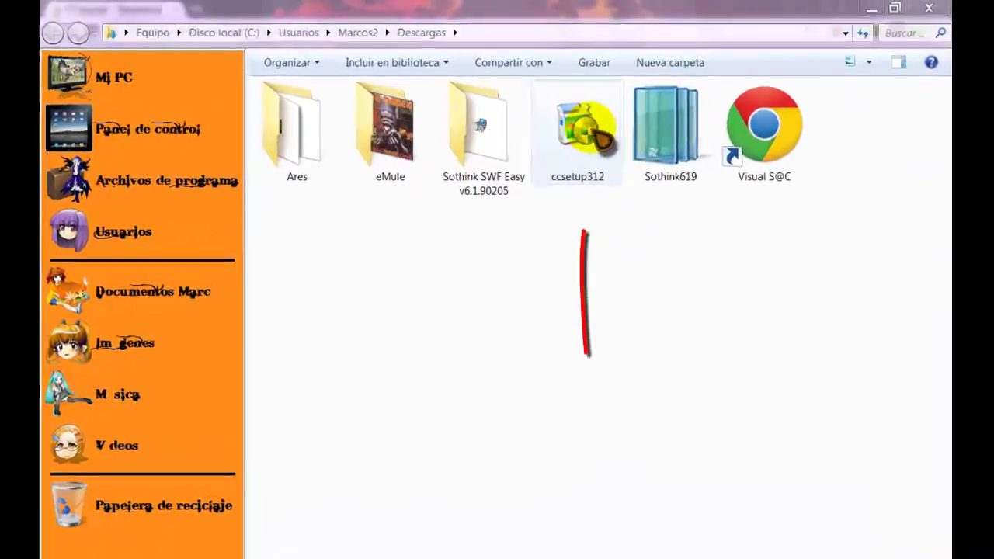
double_click(579, 137)
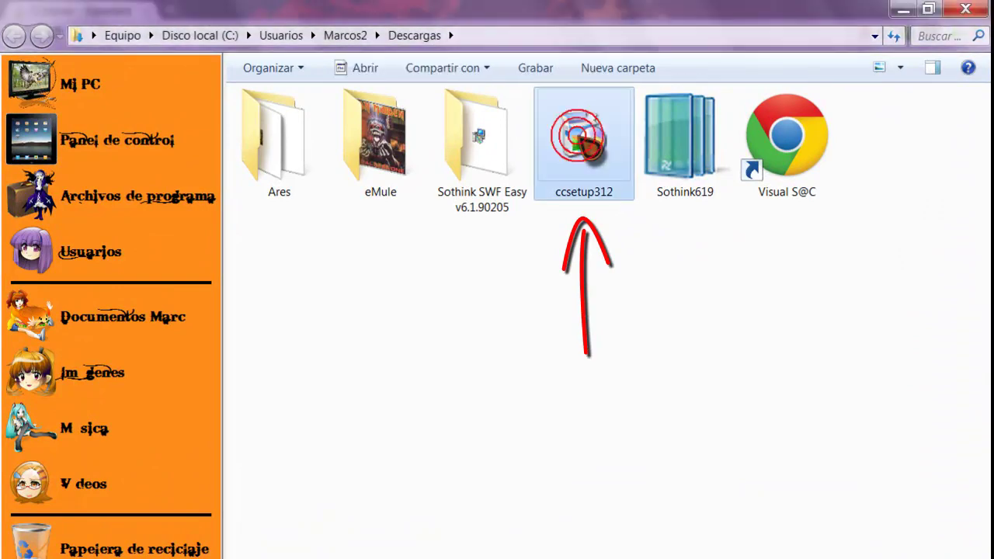
right_click(583, 134)
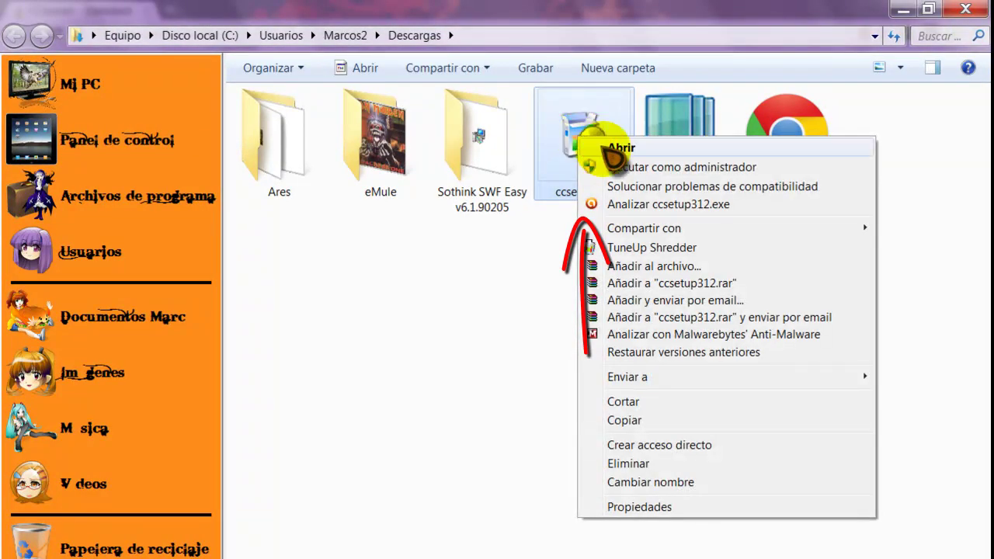
left_click(620, 165)
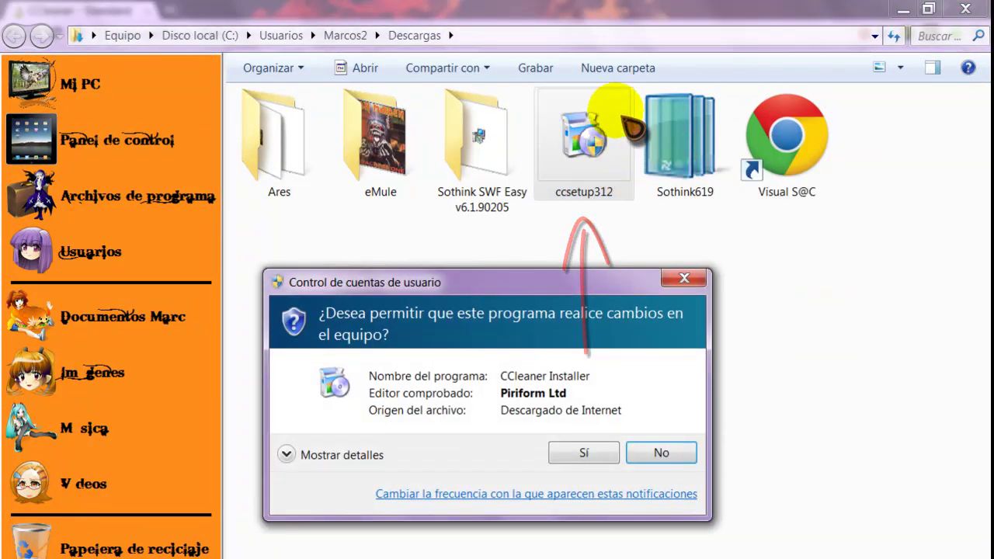
left_click(582, 453)
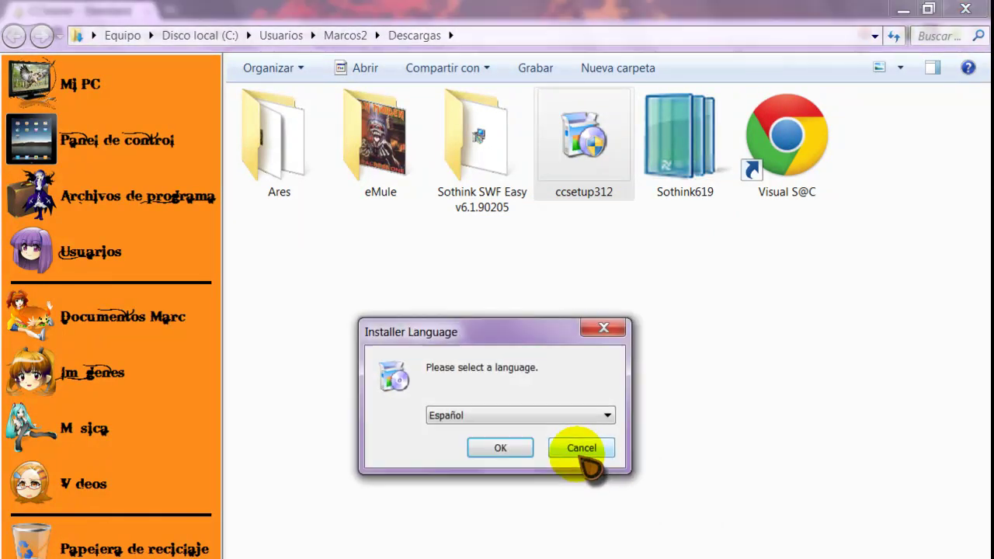
- Choose Español as the installer language and accept the CCleaner v3.12 licence agreement
left_click(501, 448)
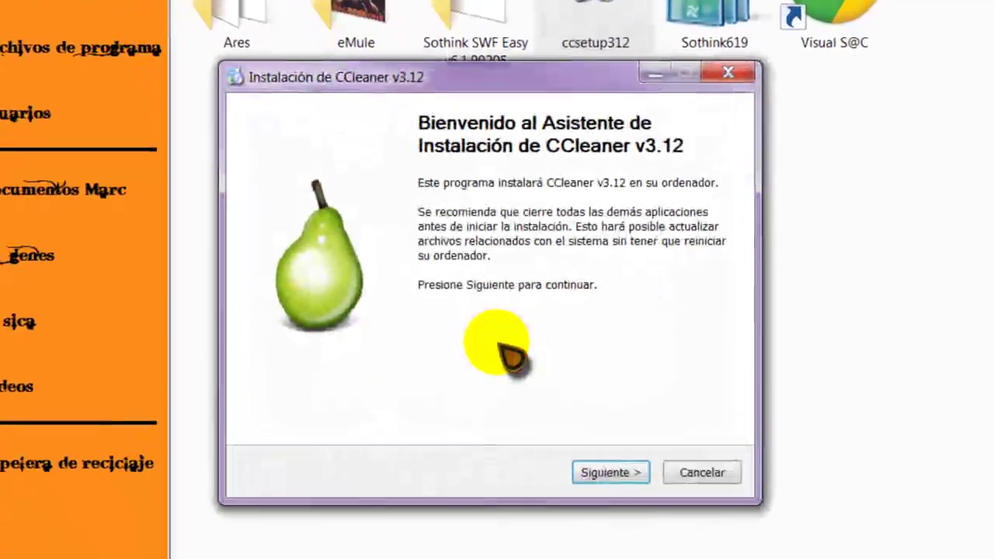
left_click(615, 467)
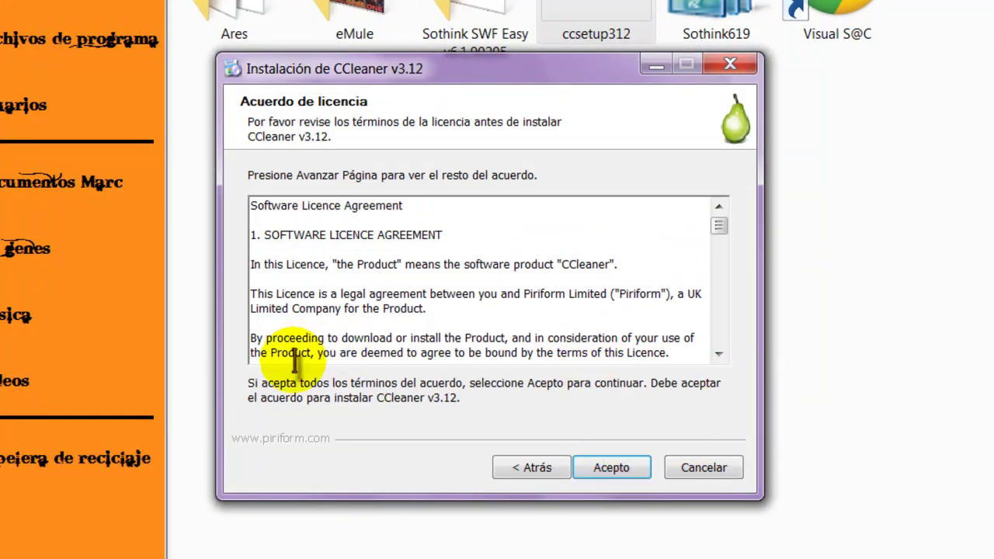
left_click(612, 469)
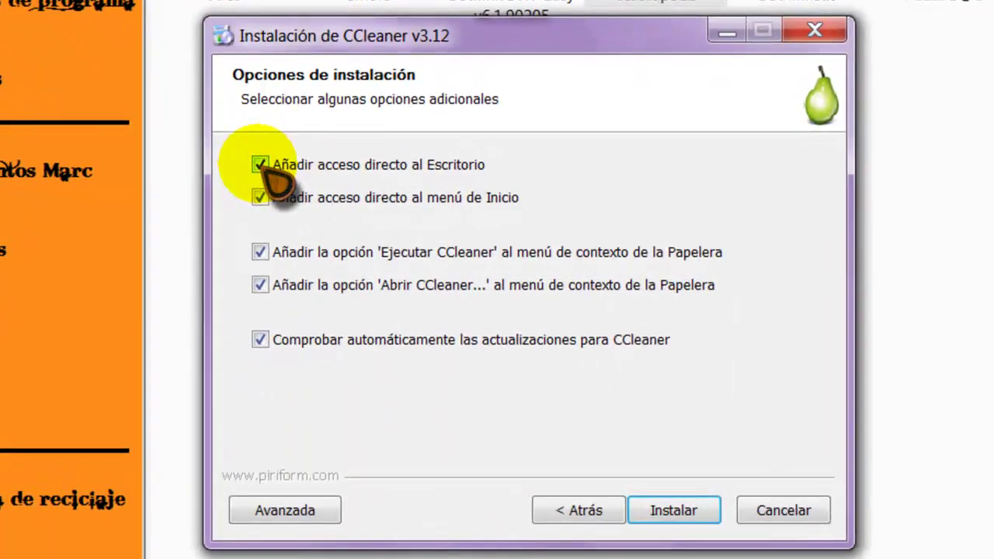
- Install CCleaner without the desktop and Start menu shortcuts, keeping the recycle bin context menu entries and automatic update checks enabled
left_click(260, 165)
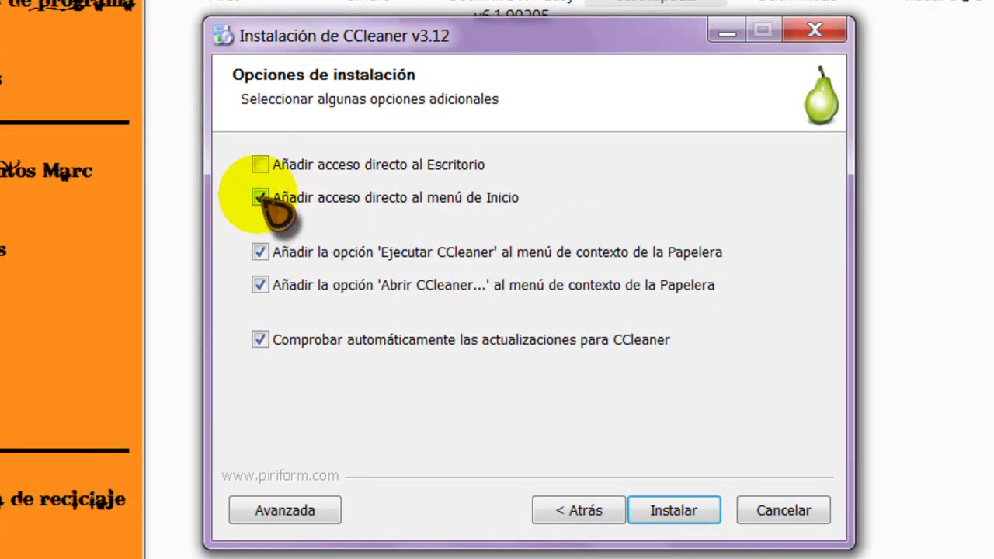
left_click(261, 198)
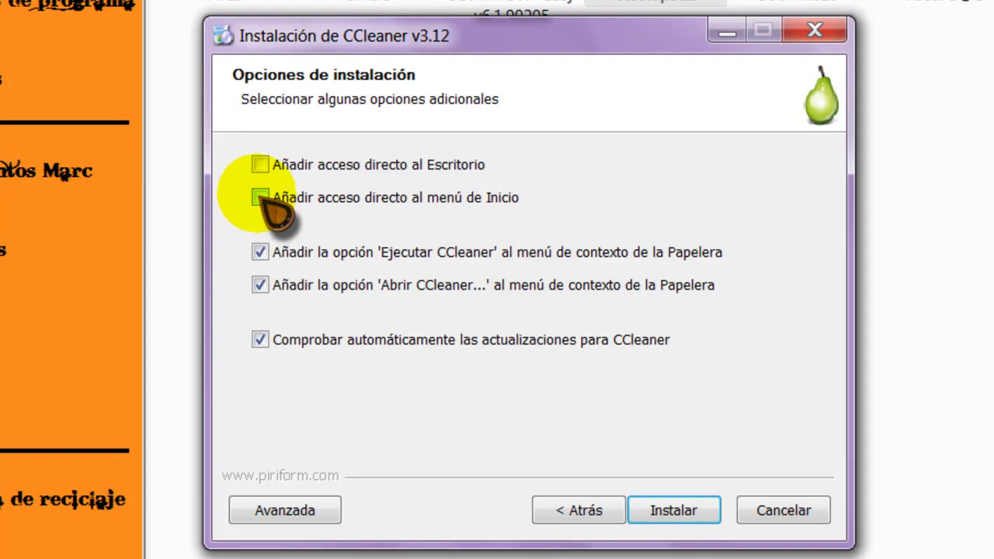
left_click(260, 251)
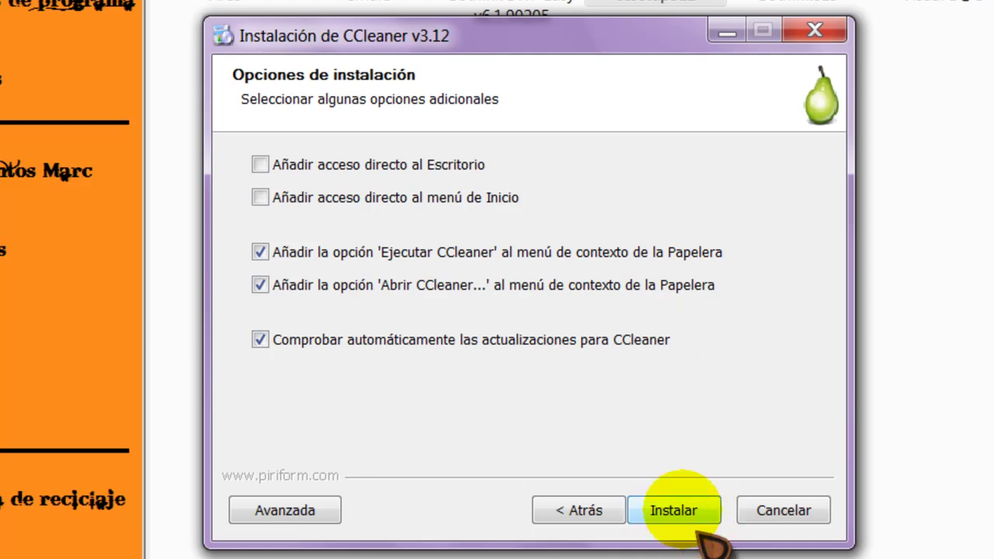
left_click(674, 510)
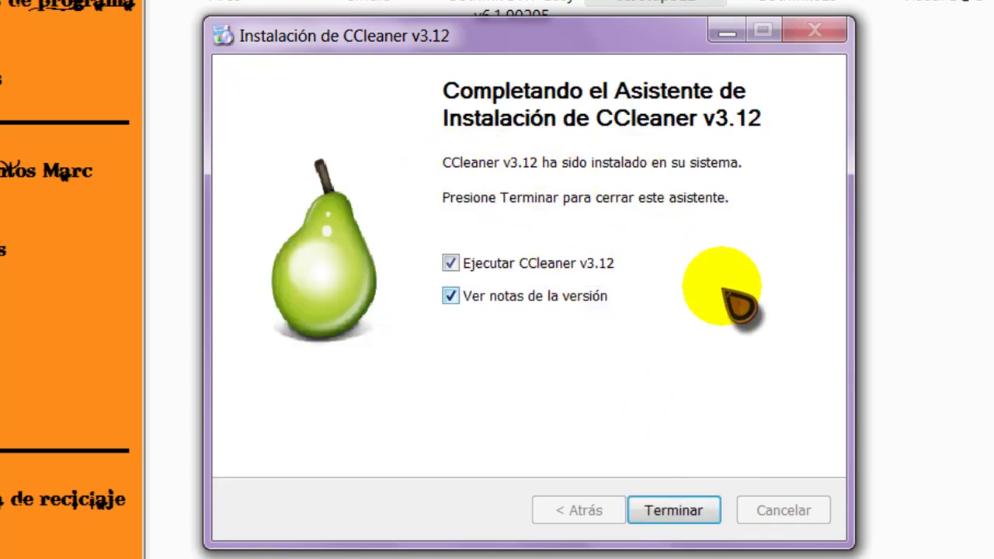
- Finish the installation with viewing the release notes disabled and launching CCleaner v3.12 enabled
left_click(451, 295)
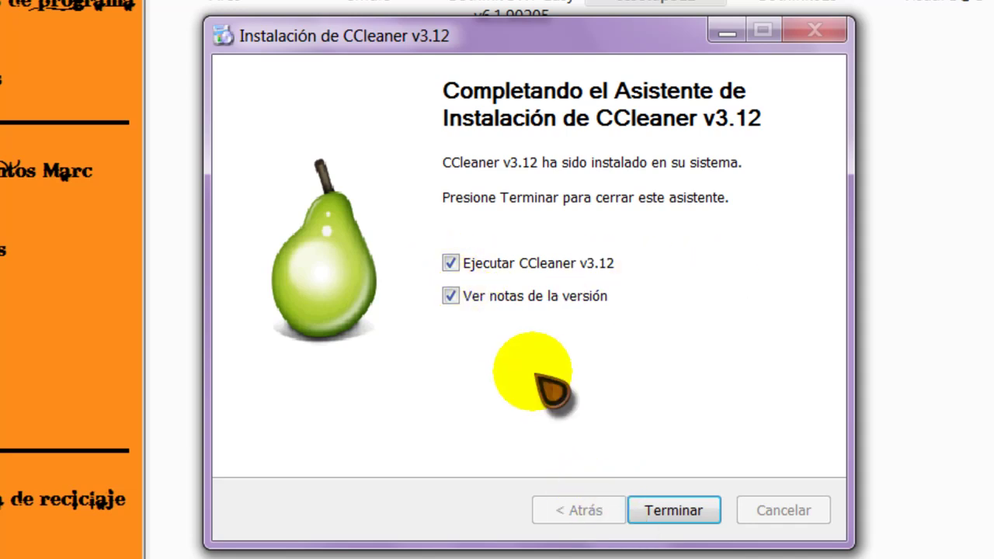
left_click(451, 295)
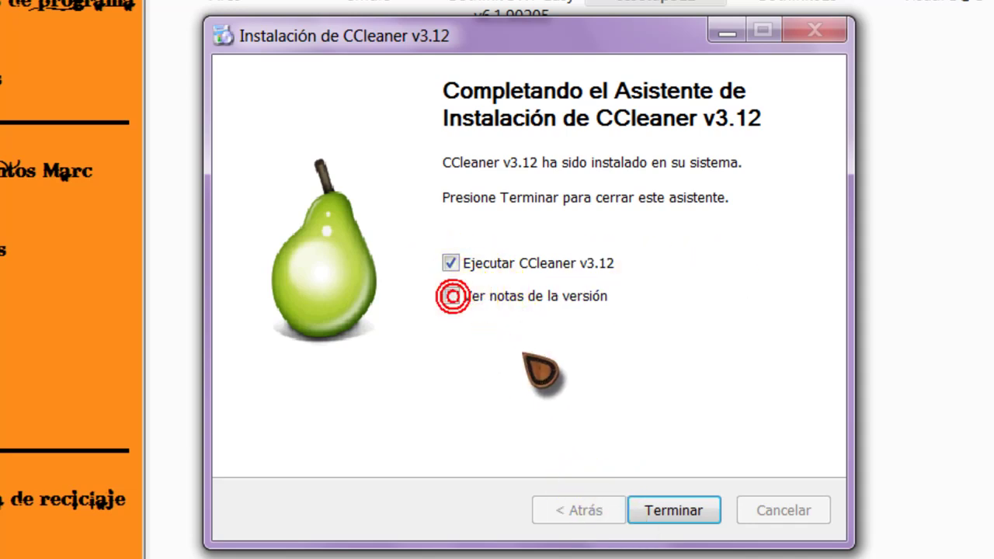
left_click(673, 511)
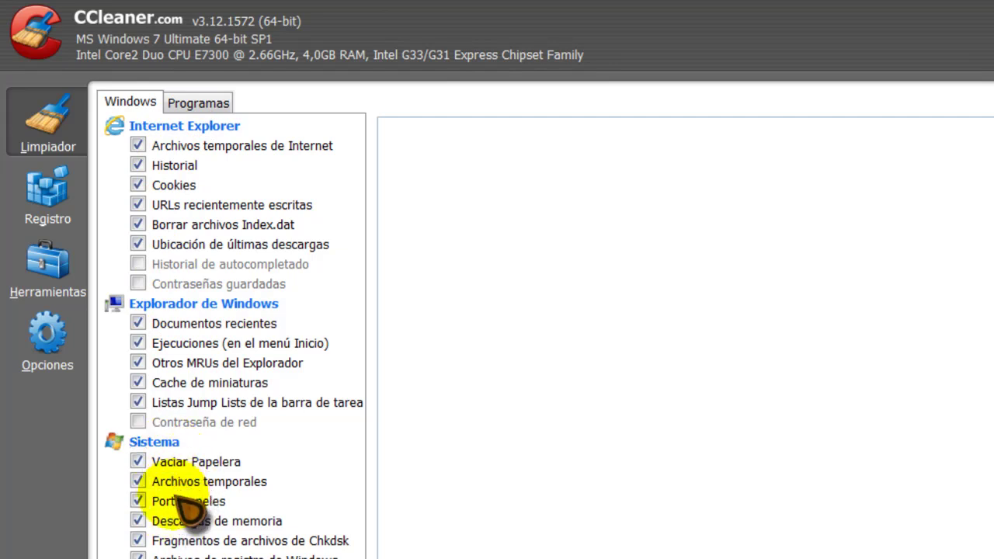
- Look through the cleaner's options for installed programs and compare them with the Windows cleaning options
left_click(201, 99)
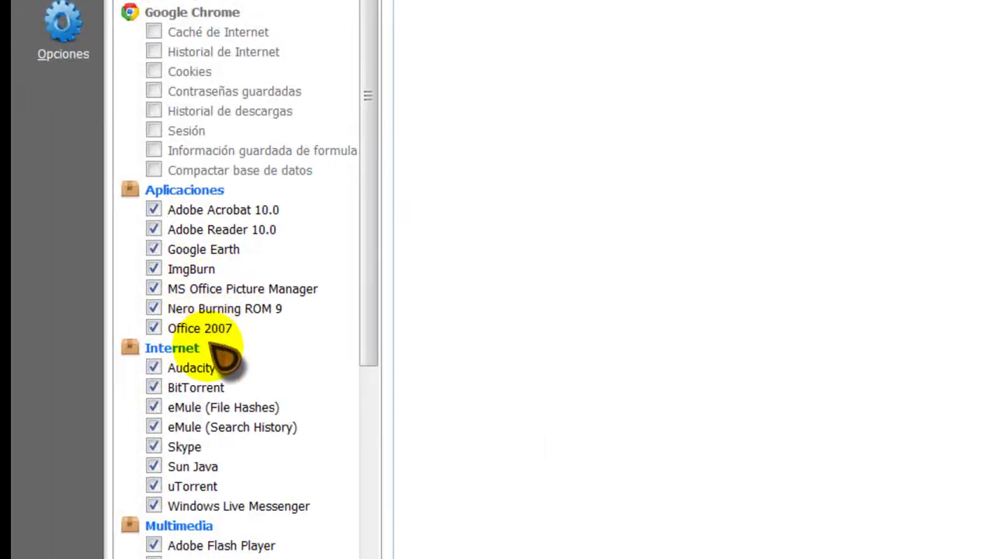
scroll(233, 377, "down", 5)
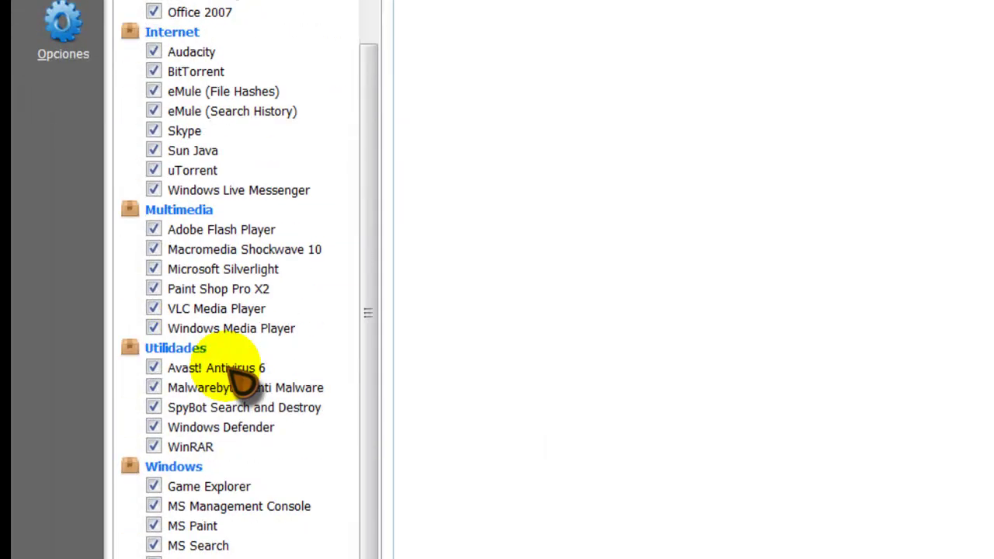
scroll(242, 379, "up", 5)
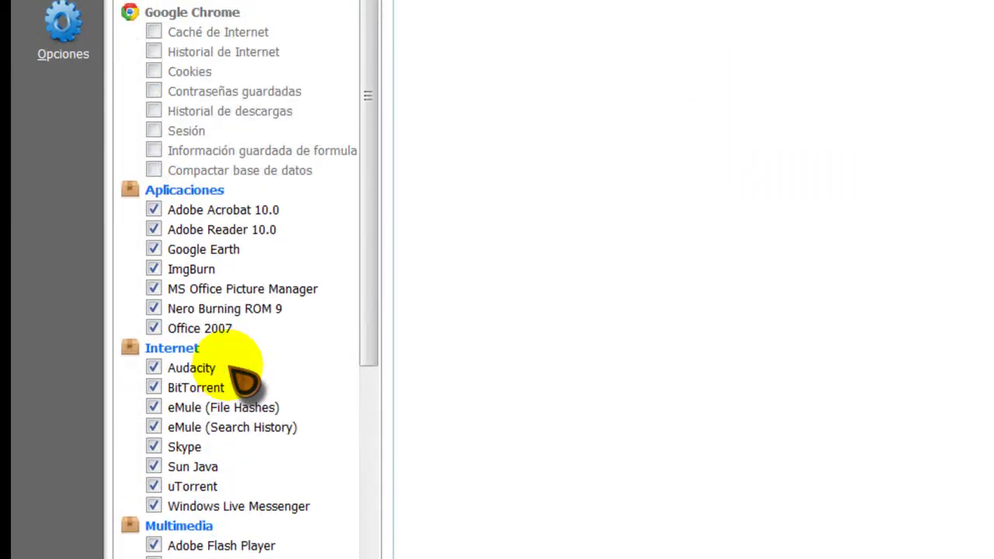
left_click(141, 130)
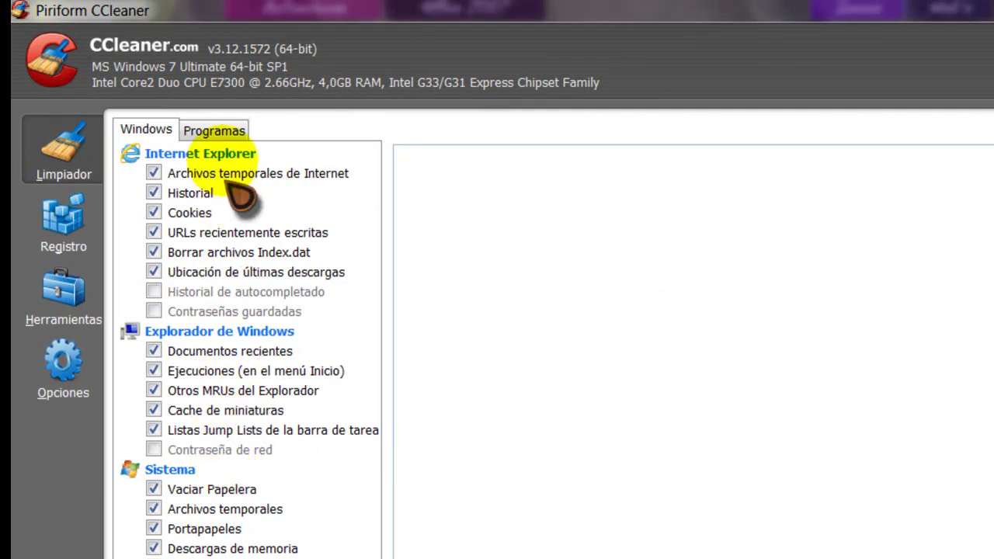
left_click(229, 132)
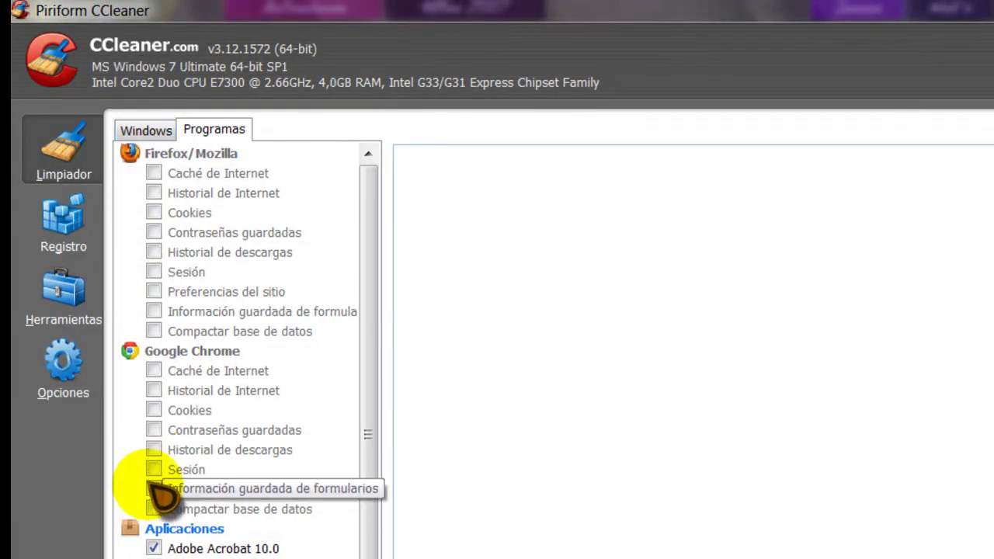
left_click(154, 173)
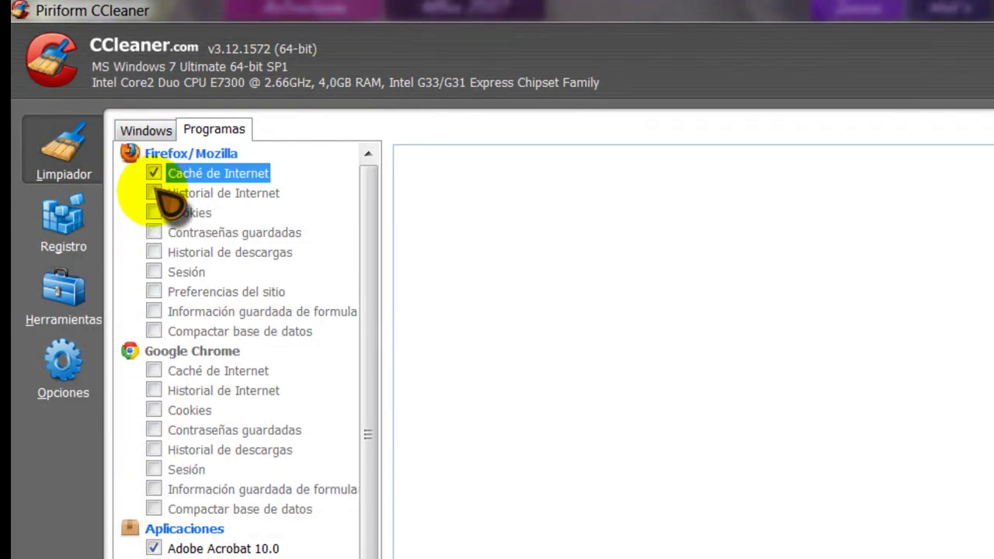
left_click(153, 192)
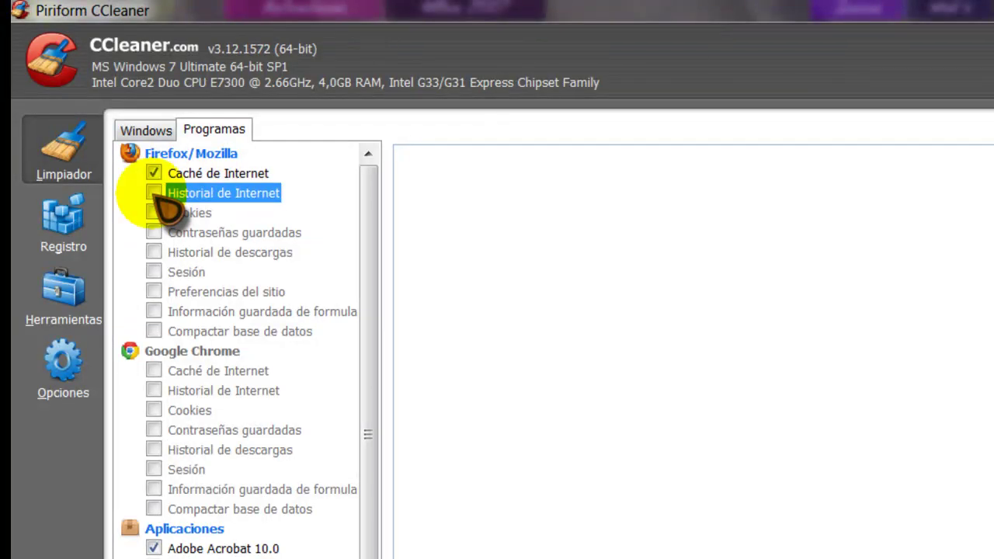
left_click(154, 173)
- Analyze the computer for files to clean, run the cleaner and confirm permanently deleting them
left_click(149, 128)
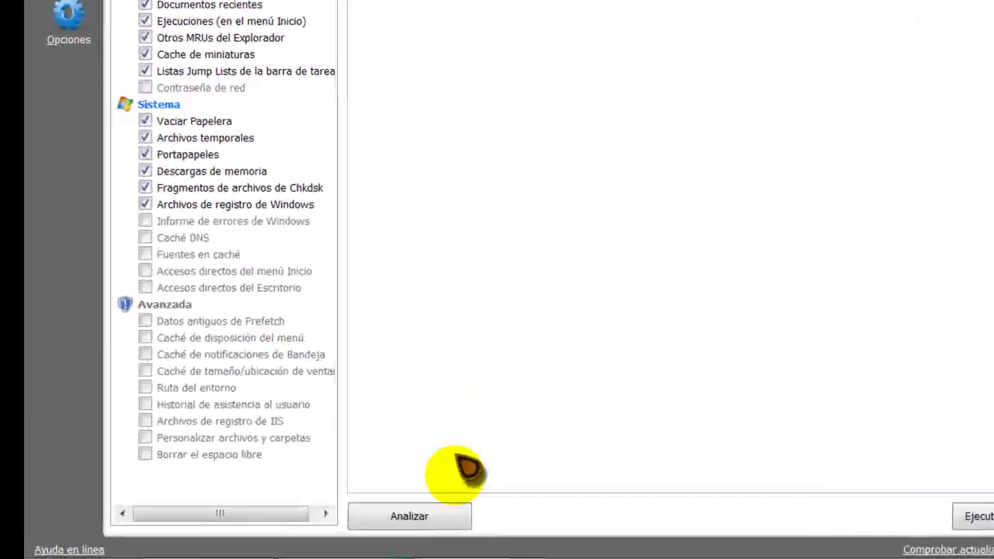
left_click(412, 513)
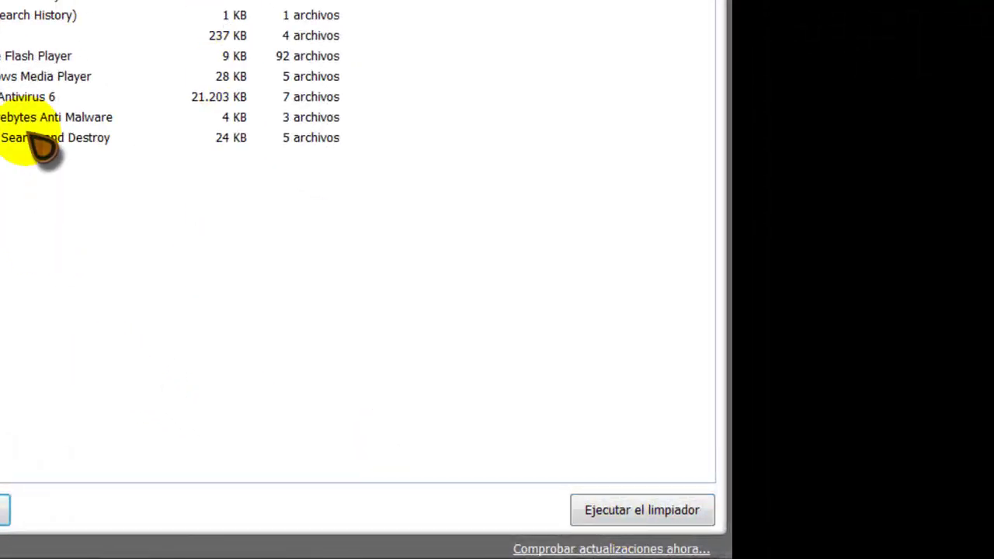
left_click(645, 512)
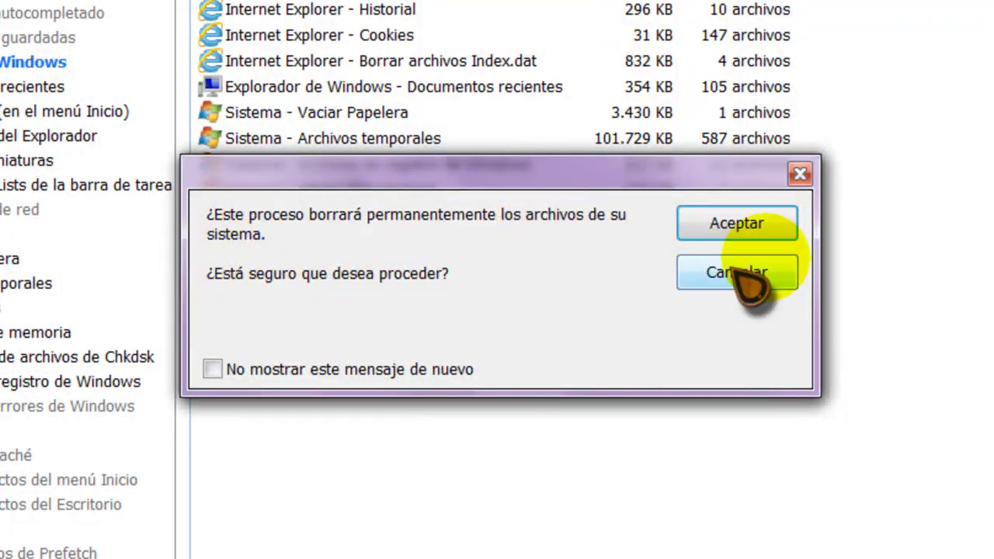
left_click(768, 233)
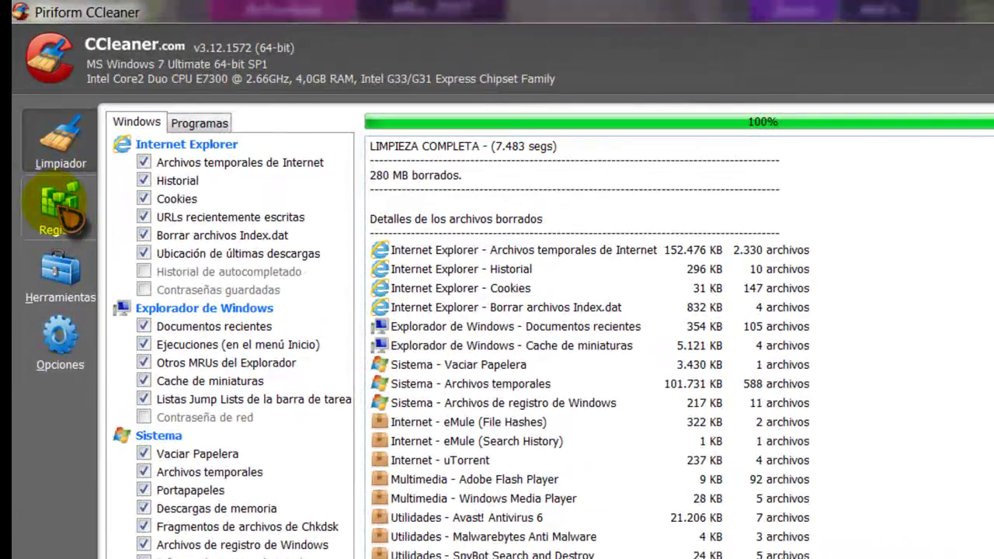
- Open the registry cleaner and look over its problem categories, briefly comparing it with the file cleaning report
left_click(70, 217)
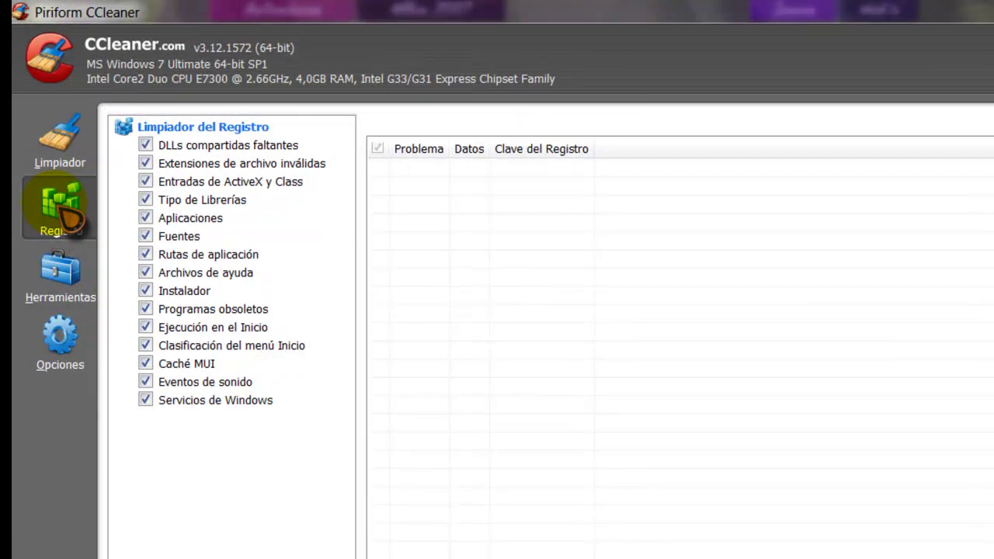
left_click(66, 142)
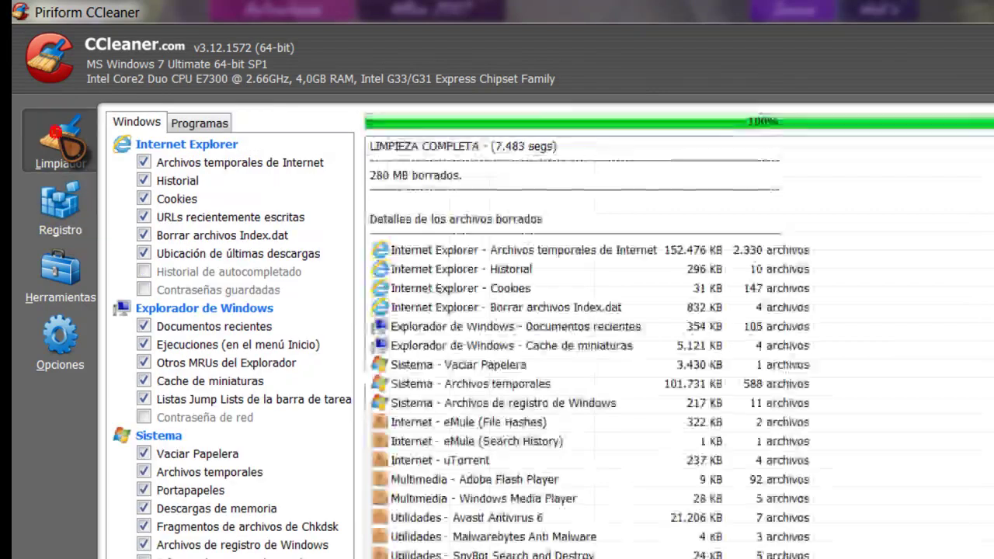
left_click(63, 217)
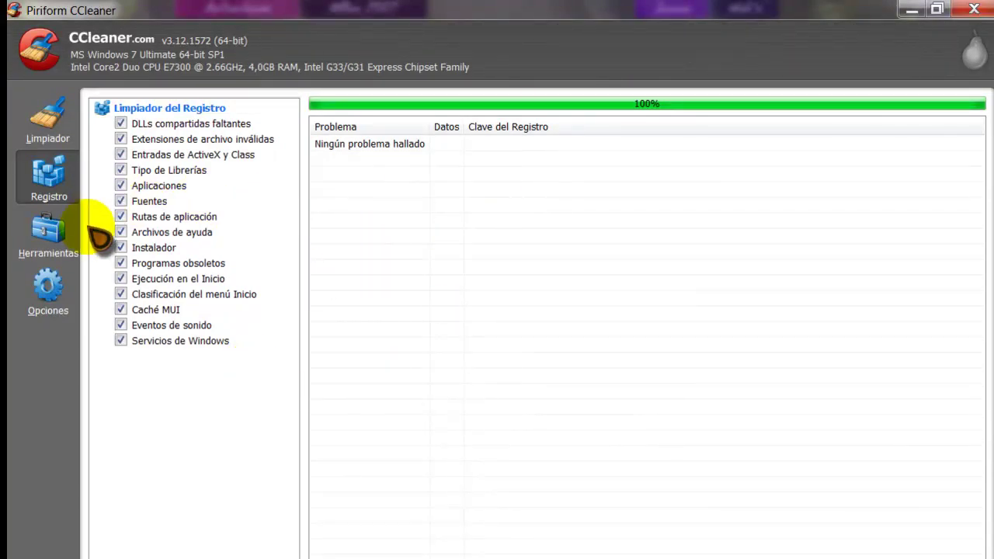
- Review the list of installed programs that can be uninstalled and select Adobe Reader X (10.1.1) - Español
left_click(48, 233)
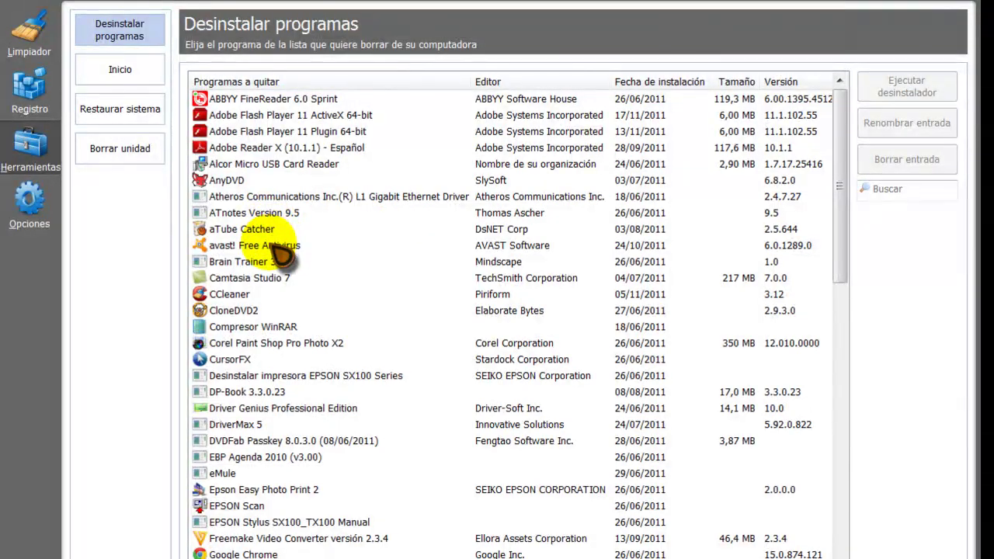
scroll(285, 263, "down", 10)
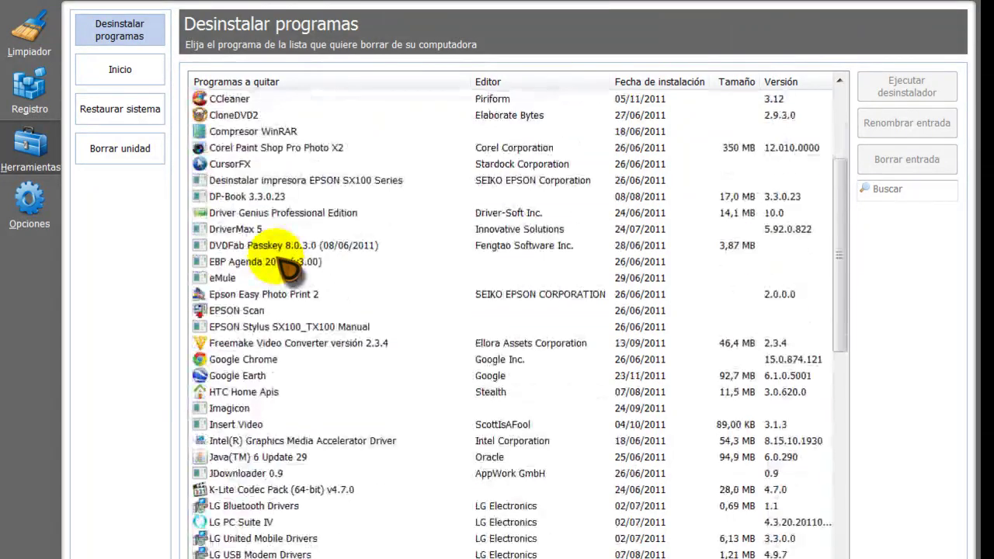
scroll(287, 268, "down", 9)
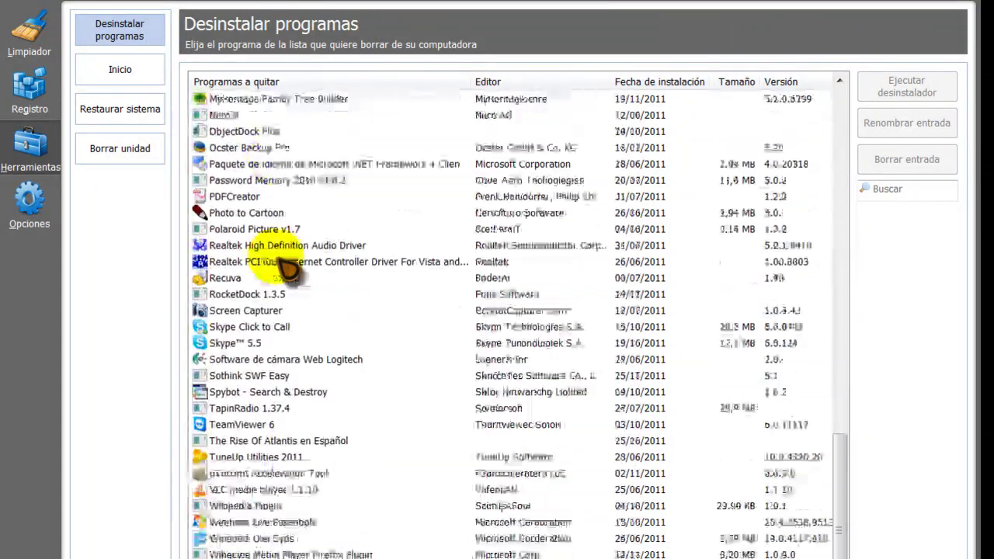
scroll(288, 268, "up", 6)
scroll(284, 260, "up", 13)
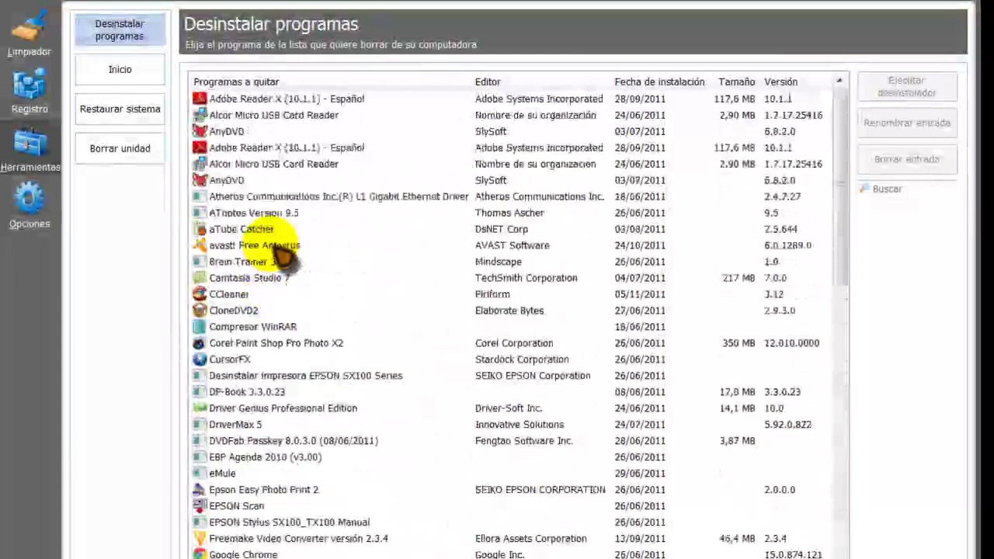
left_click(268, 149)
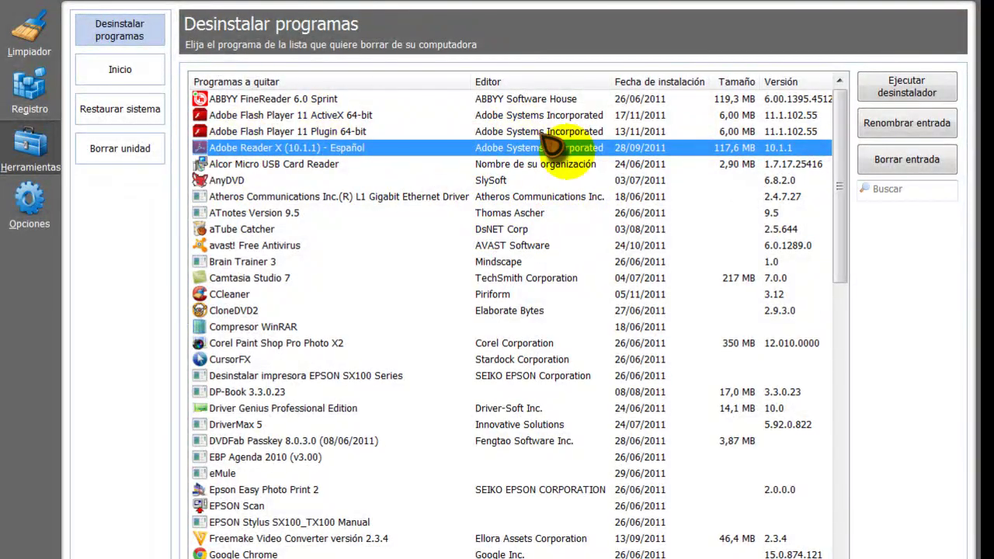
- Review CCleaner's options, examining the basic configuration and the lists of cookies to delete and to allow
left_click(31, 98)
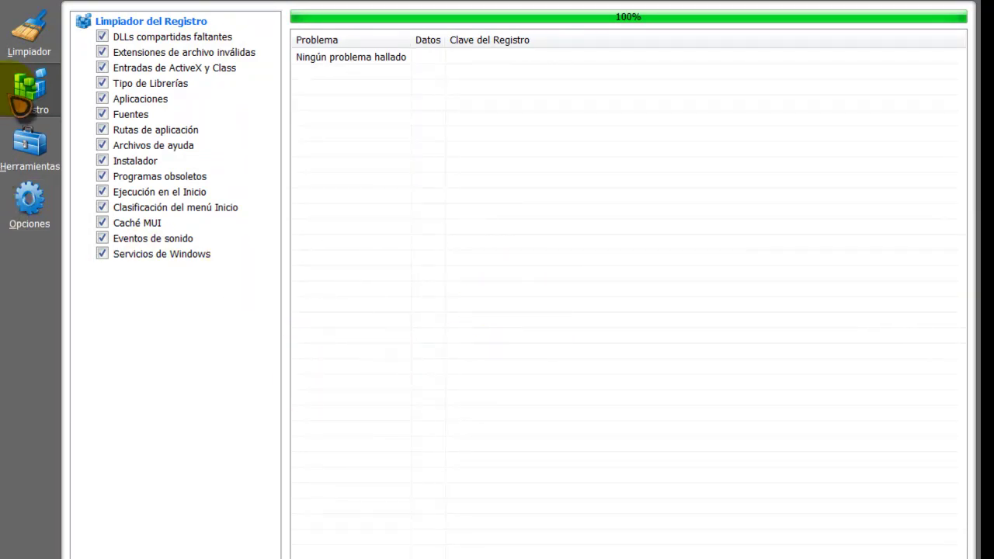
left_click(30, 147)
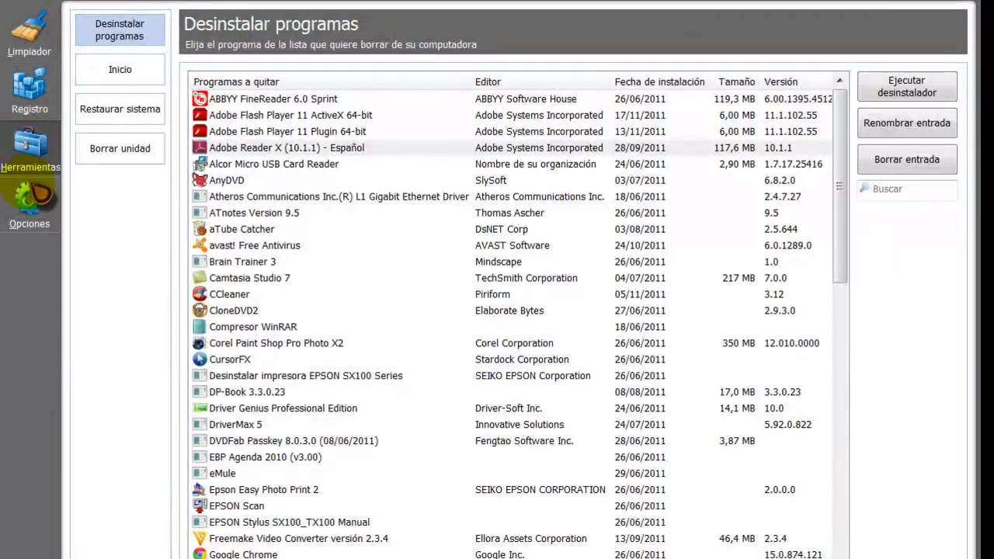
left_click(37, 208)
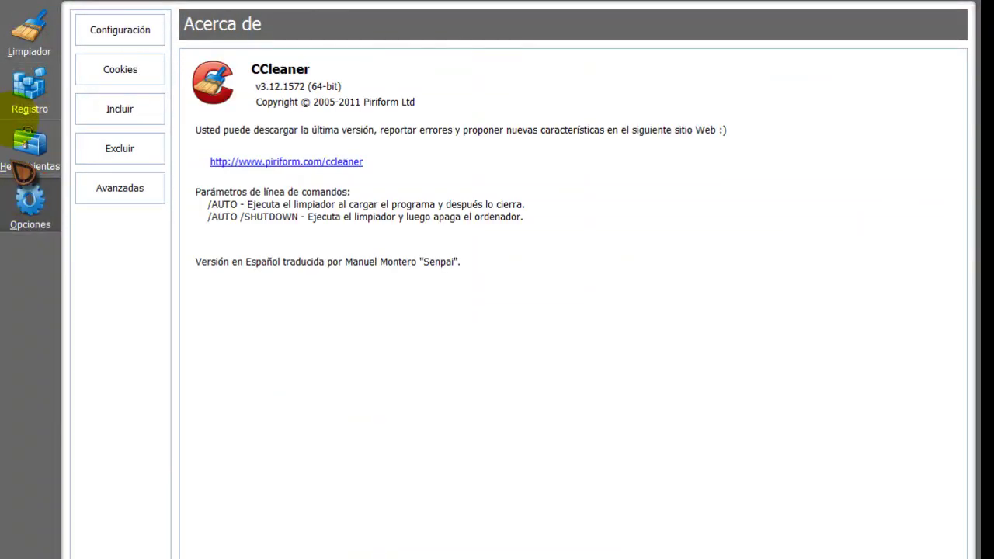
left_click(105, 40)
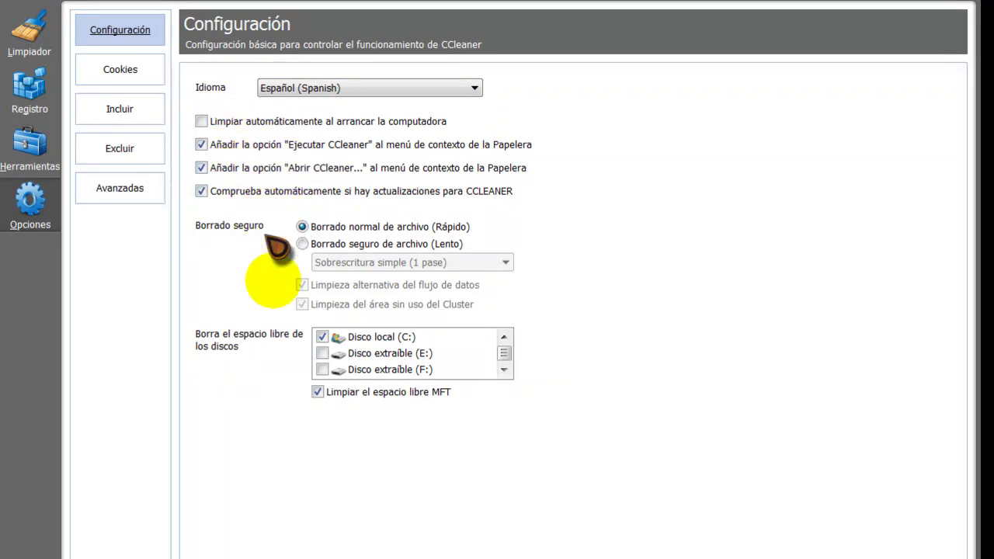
left_click(106, 69)
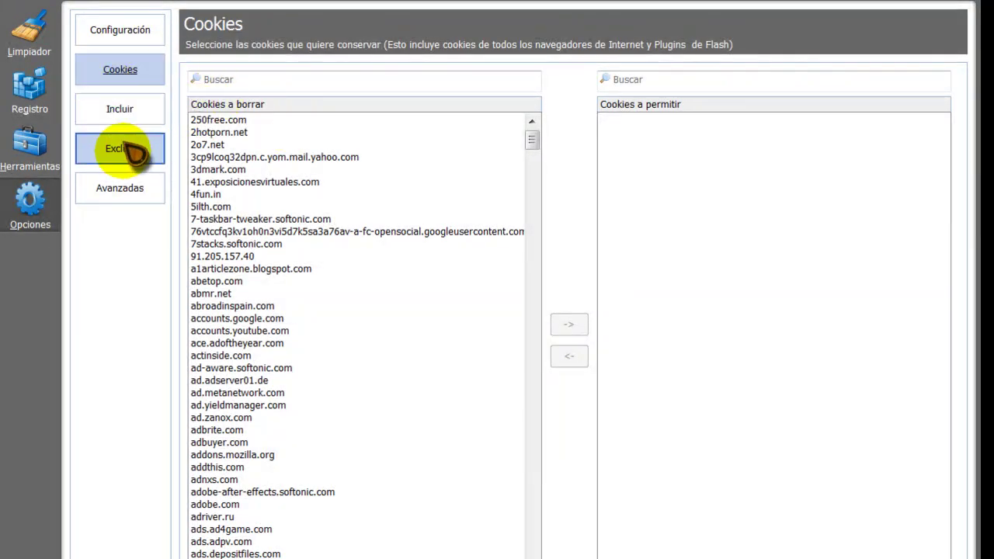
- Revisit the cleaner, registry and program uninstall sections, and close CCleaner
left_click(31, 38)
left_click(39, 94)
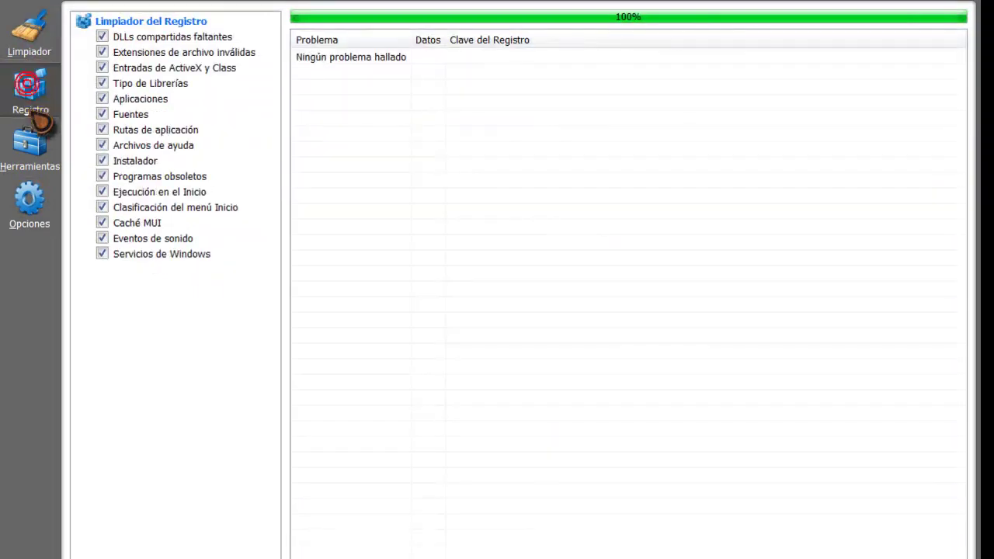
left_click(35, 144)
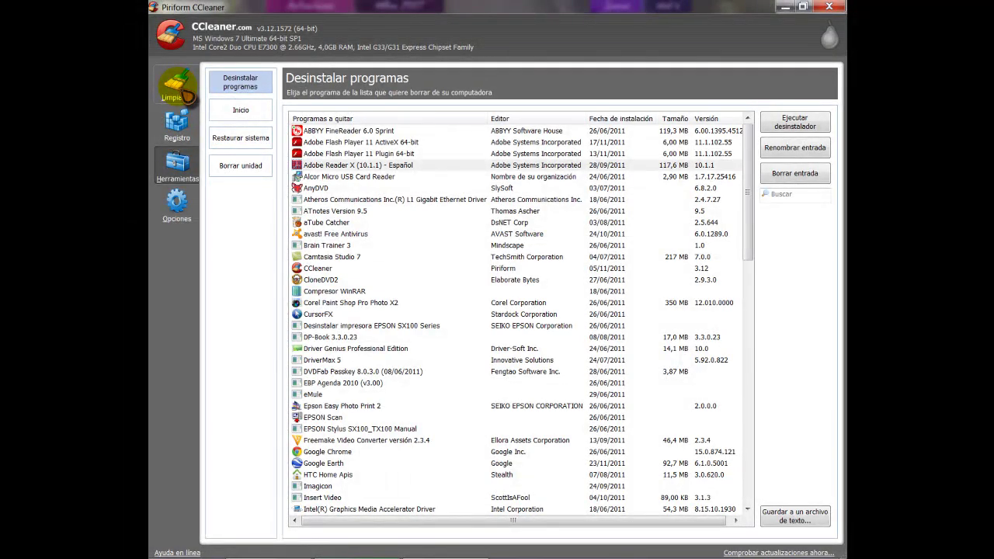
left_click(828, 6)
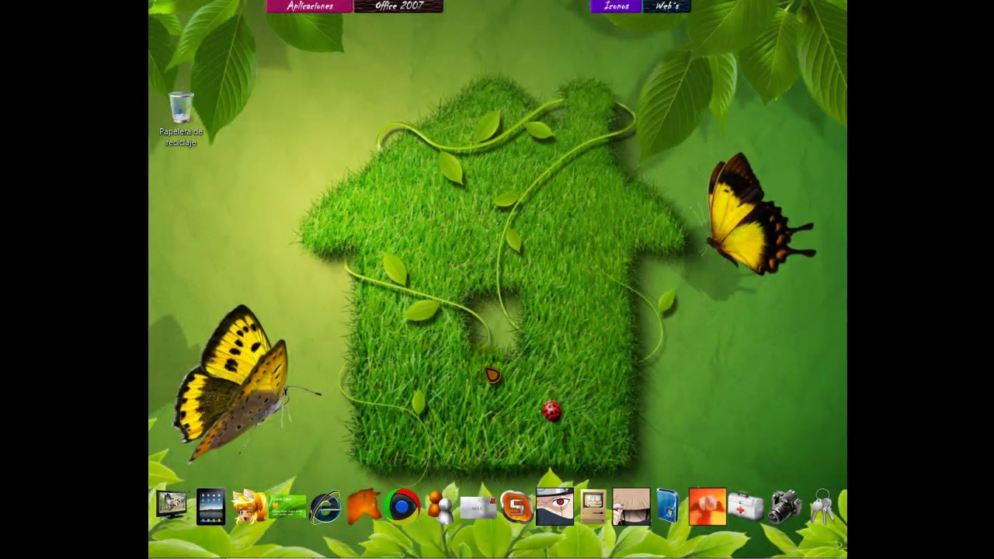